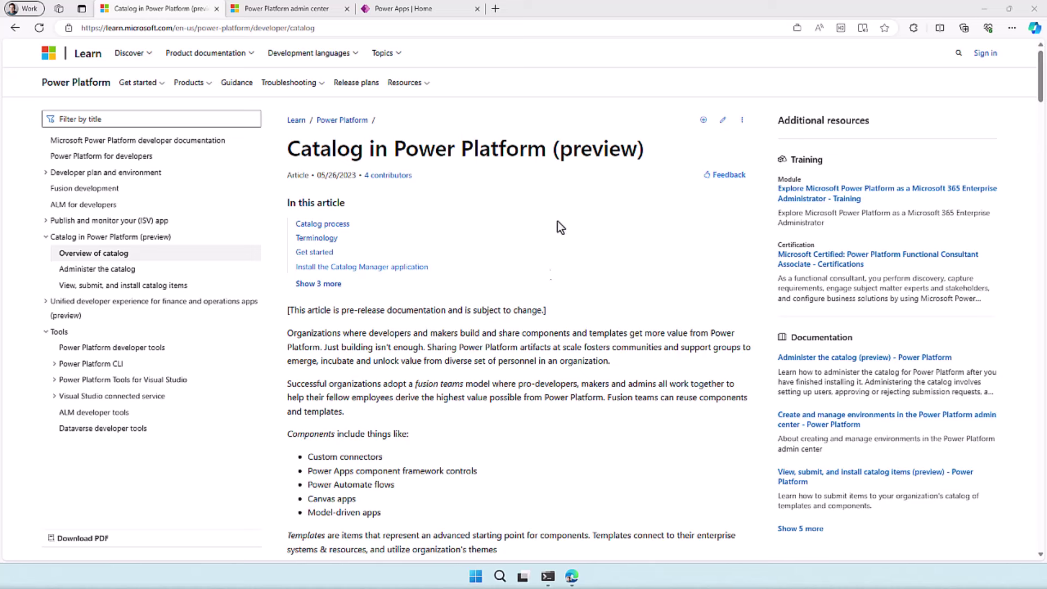
Highlight 'preview' in the title, then scroll to the Create, Submit, Approve & Store, Discover, Acquire diagram
{"action": "left_click_drag", "start_coordinate": [561, 147], "coordinate": [636, 150]}
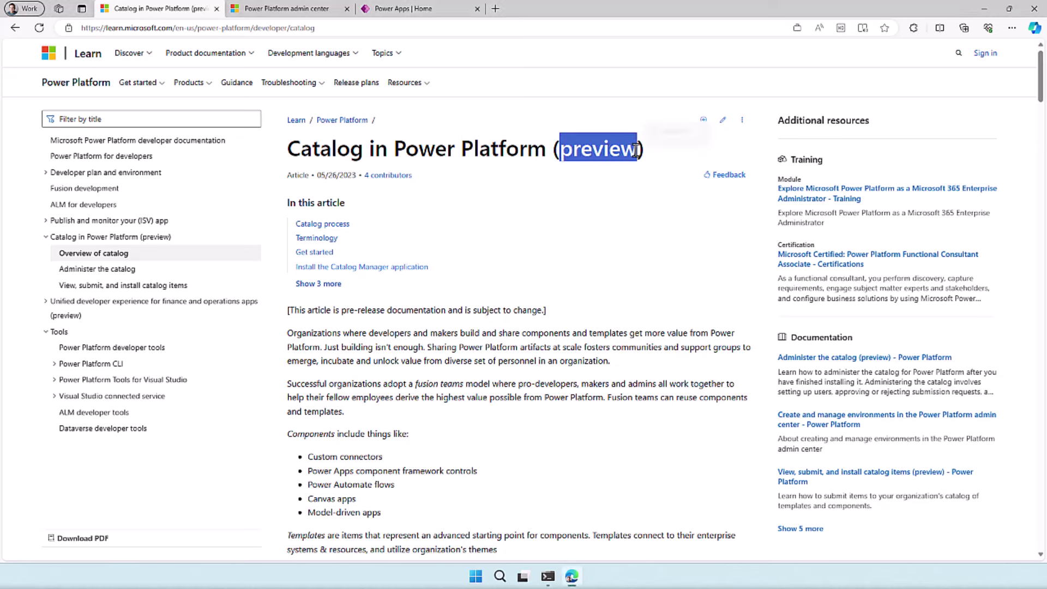
{"action": "left_click", "coordinate": [653, 291]}
{"action": "scroll", "coordinate": [652, 291], "scroll_direction": "down", "scroll_amount": 1}
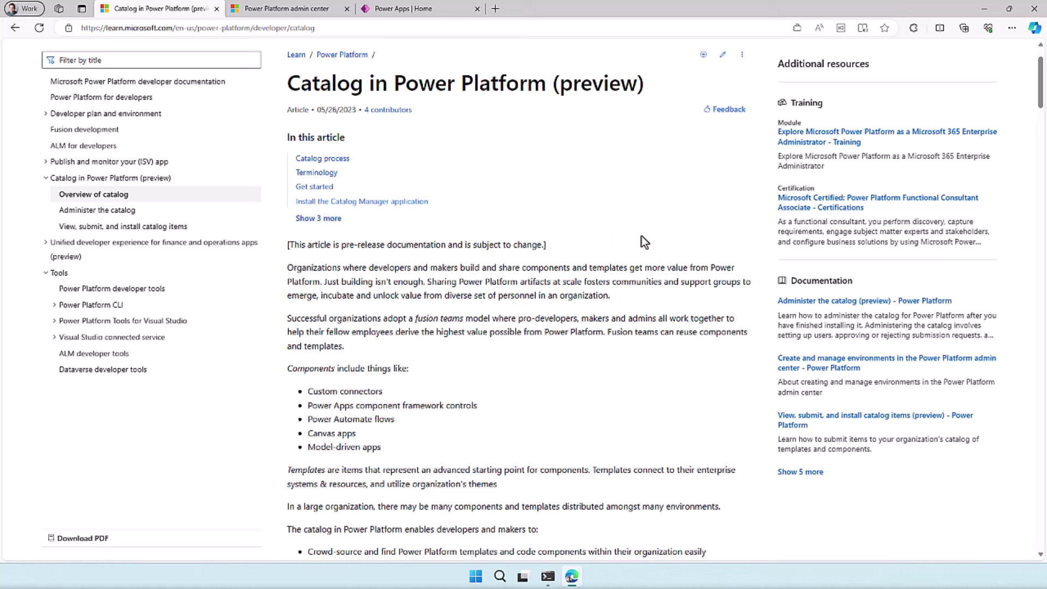
{"action": "scroll", "coordinate": [642, 235], "scroll_direction": "down", "scroll_amount": 1}
{"action": "scroll", "coordinate": [641, 236], "scroll_direction": "down", "scroll_amount": 1}
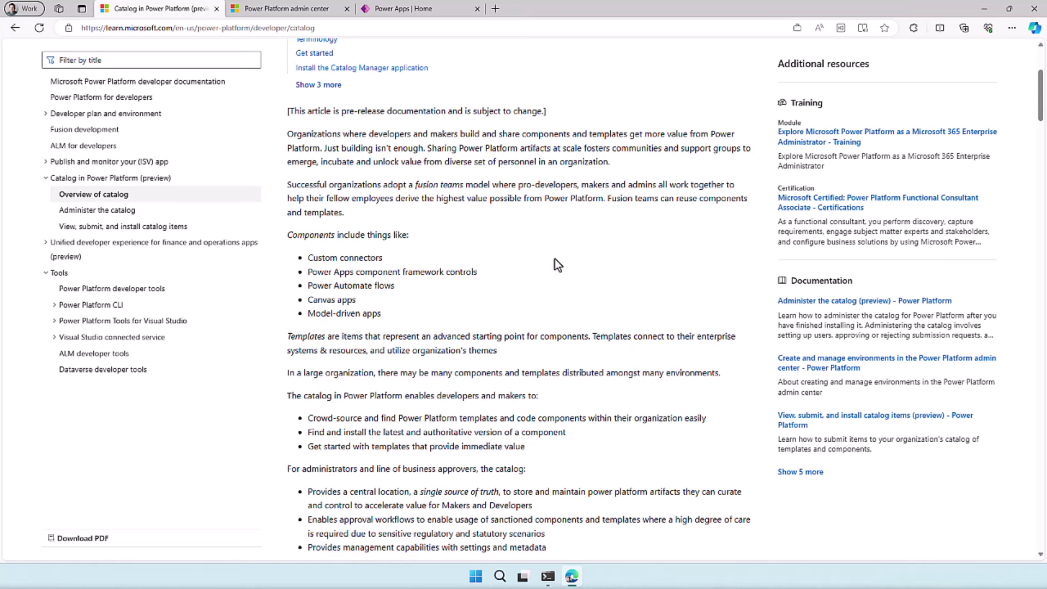
{"action": "scroll", "coordinate": [577, 257], "scroll_direction": "down", "scroll_amount": 2}
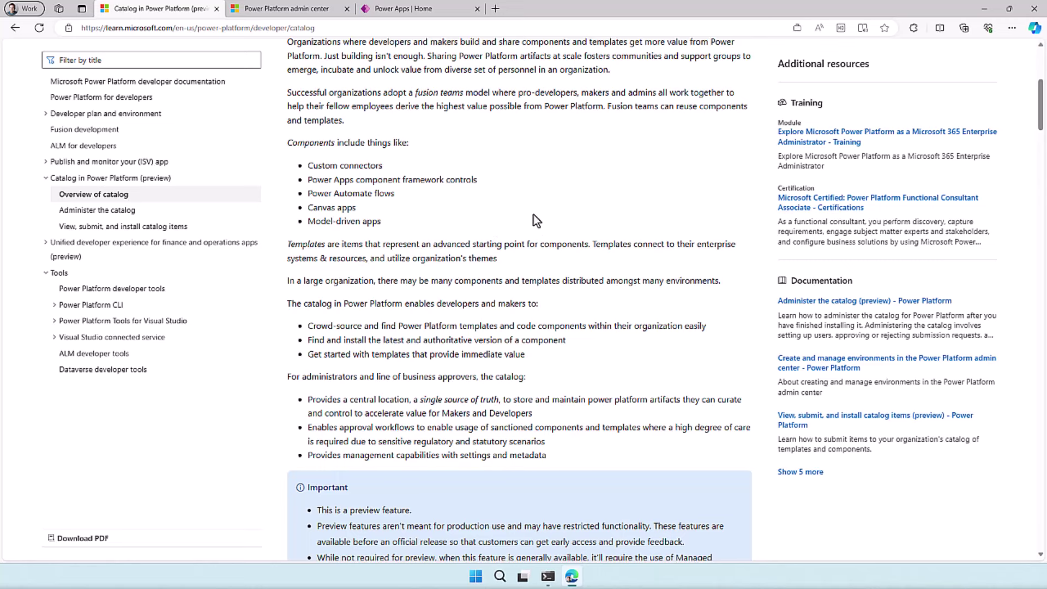
{"action": "scroll", "coordinate": [534, 214], "scroll_direction": "down", "scroll_amount": 4}
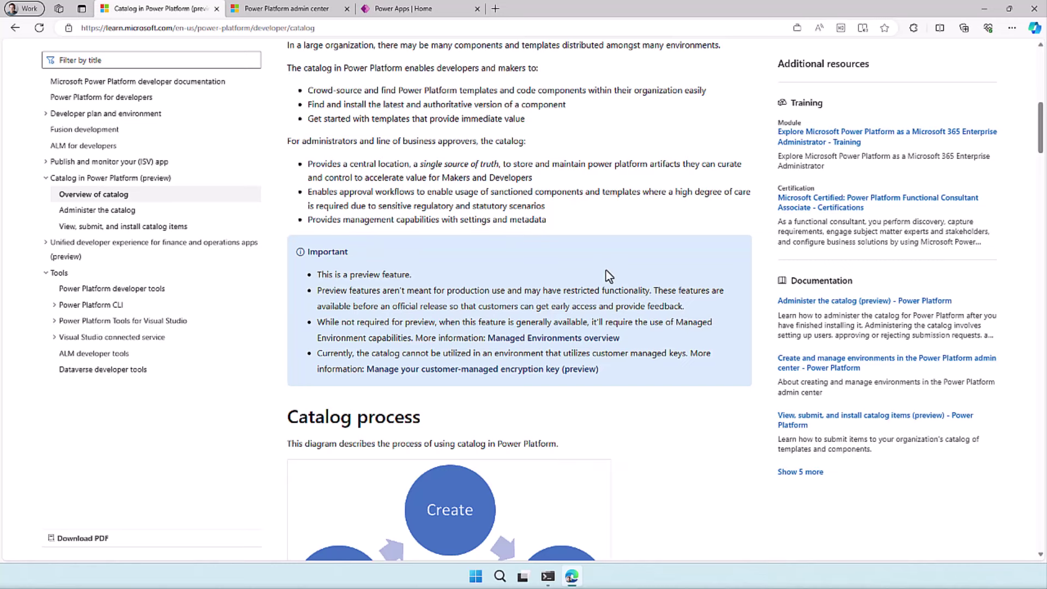
{"action": "scroll", "coordinate": [606, 271], "scroll_direction": "down", "scroll_amount": 2}
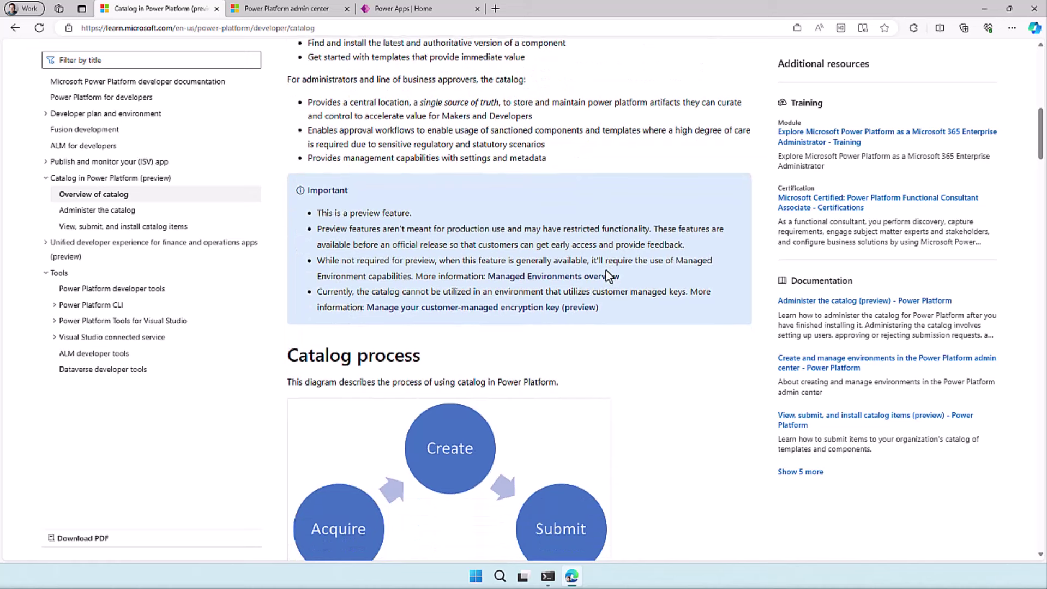
{"action": "scroll", "coordinate": [658, 285], "scroll_direction": "down", "scroll_amount": 1}
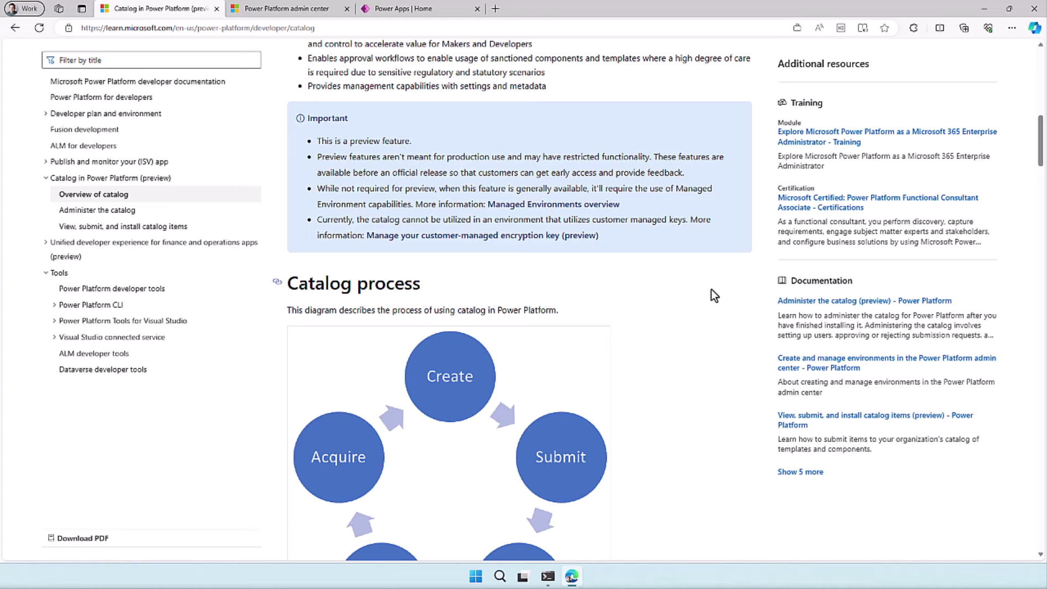
{"action": "scroll", "coordinate": [711, 289], "scroll_direction": "down", "scroll_amount": 3}
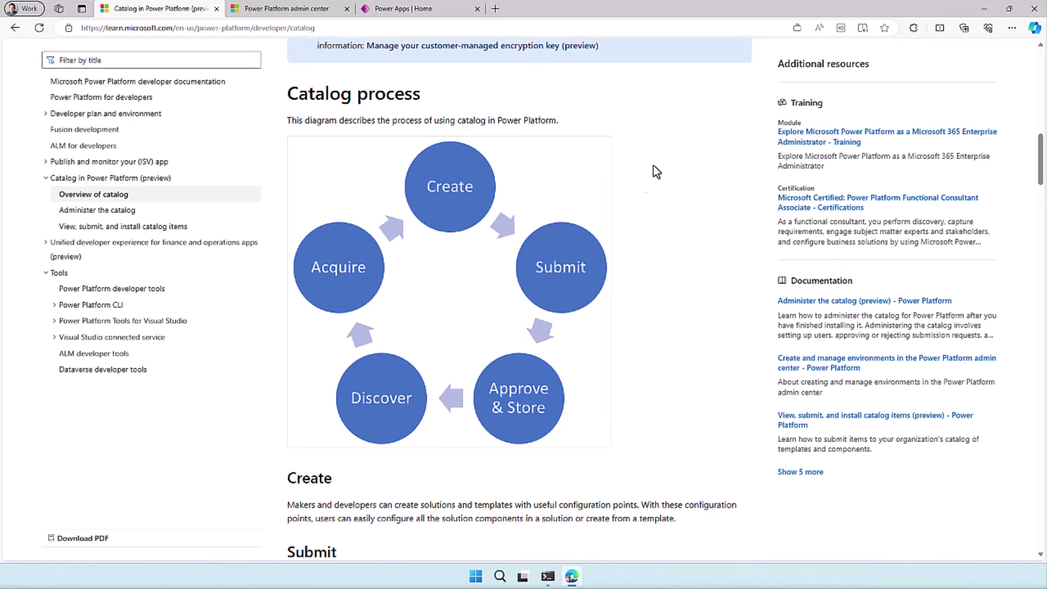
Scroll to the Create, Submit and Approve and Store sections, then switch to the Catalog environment page
{"action": "scroll", "coordinate": [688, 259], "scroll_direction": "down", "scroll_amount": 2}
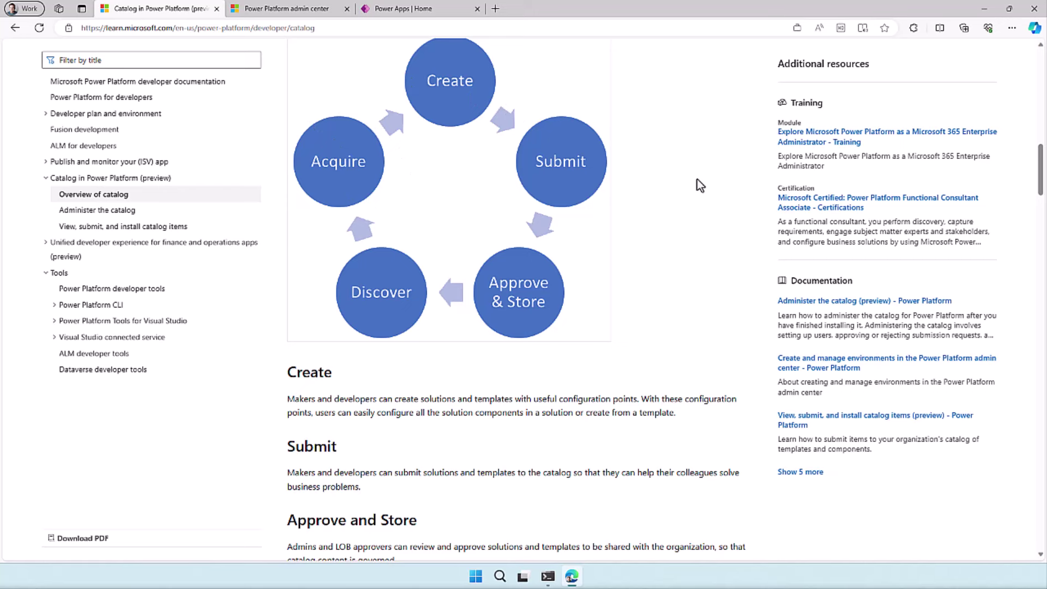
{"action": "key", "text": "ctrl+Tab"}
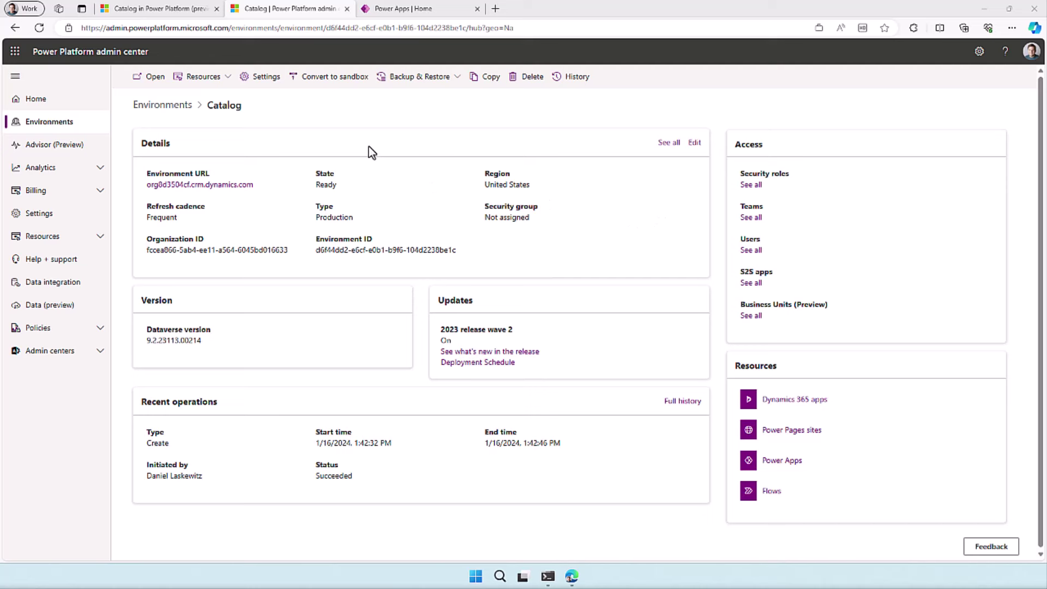
List Catalog's Dynamics 365 apps, select Catalog in Power Platform Manager to install, then cancel
{"action": "left_click", "coordinate": [205, 82]}
{"action": "left_click", "coordinate": [191, 99]}
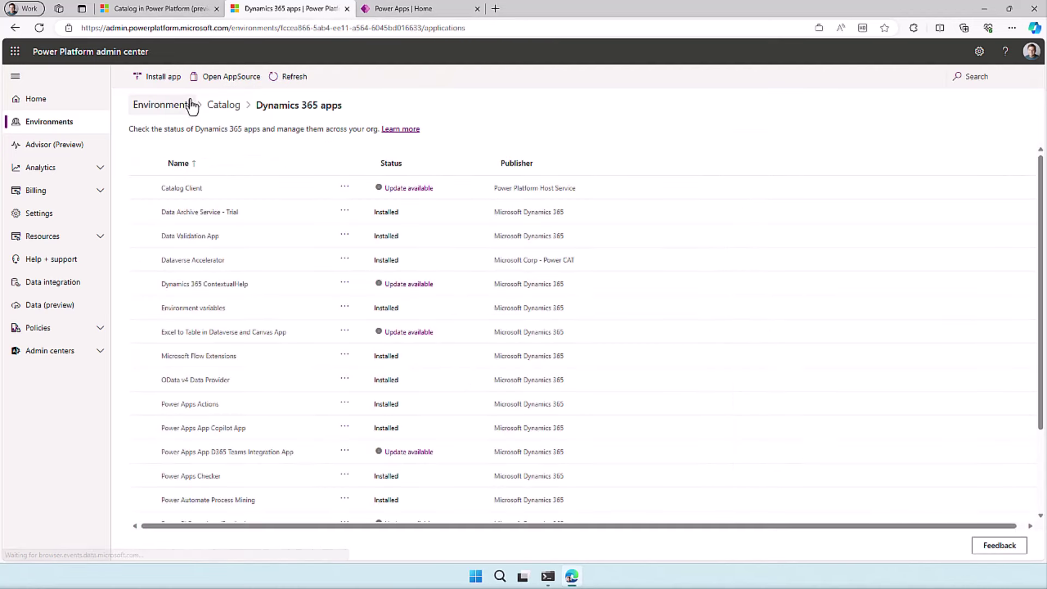
{"action": "left_click", "coordinate": [156, 82]}
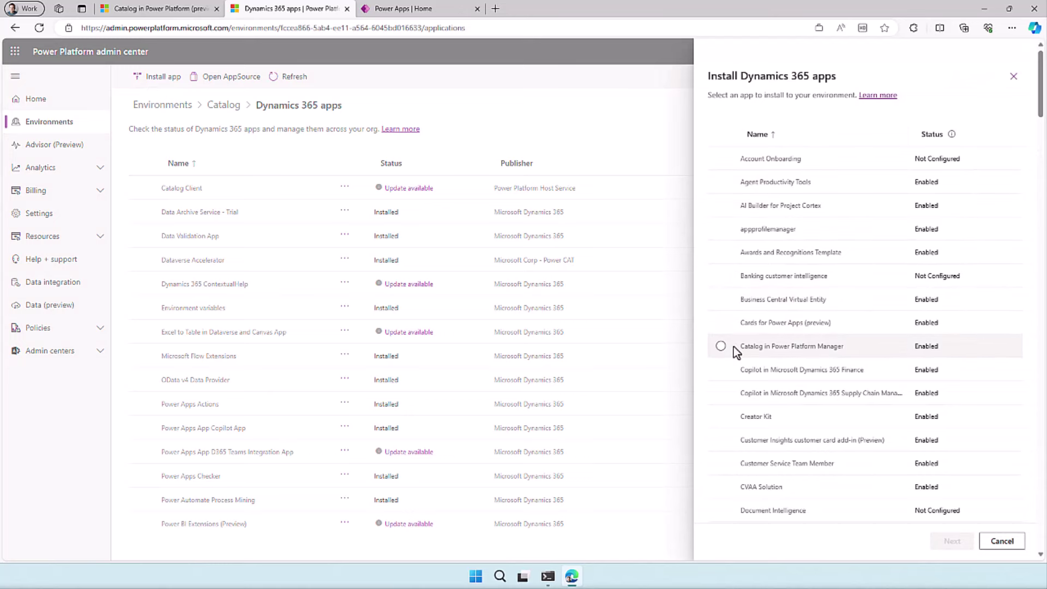
{"action": "left_click_drag", "start_coordinate": [740, 344], "coordinate": [844, 349]}
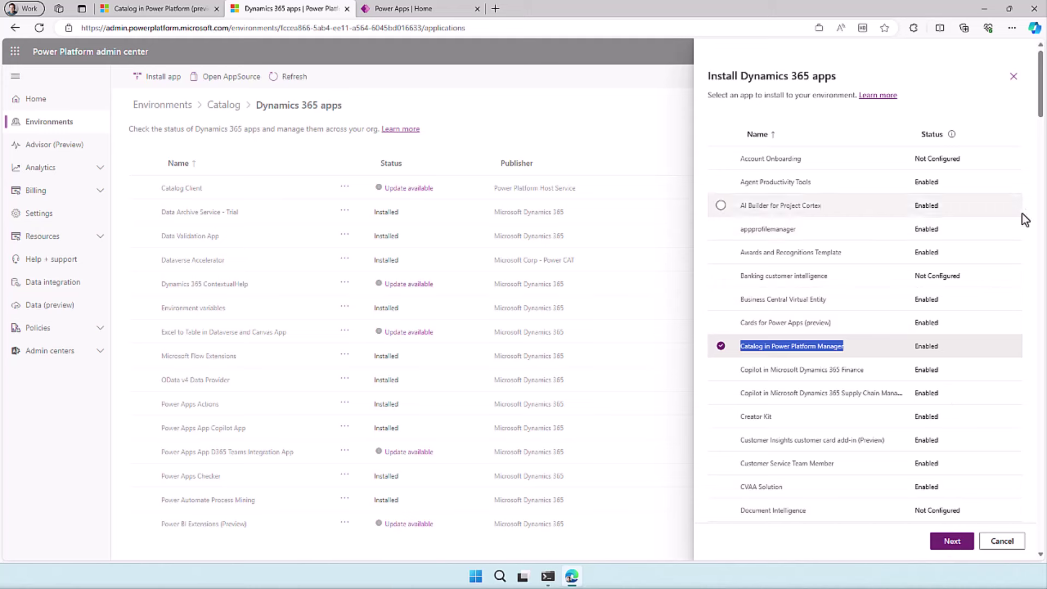
{"action": "left_click", "coordinate": [1013, 78]}
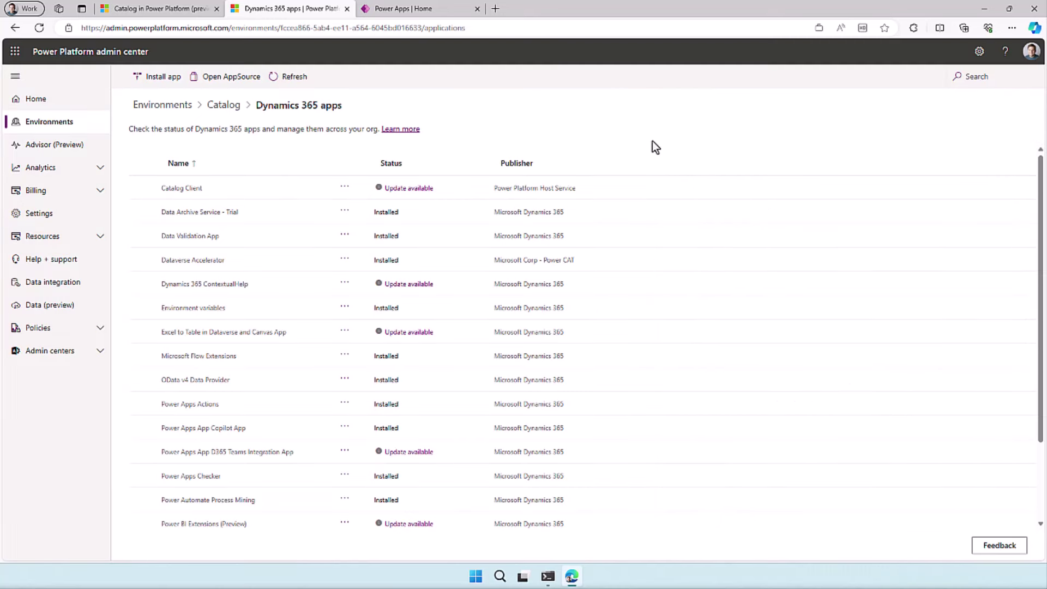
Run pac env who in PowerShell and copy the connected Catalog environment and signed-in account
{"action": "left_click", "coordinate": [548, 578]}
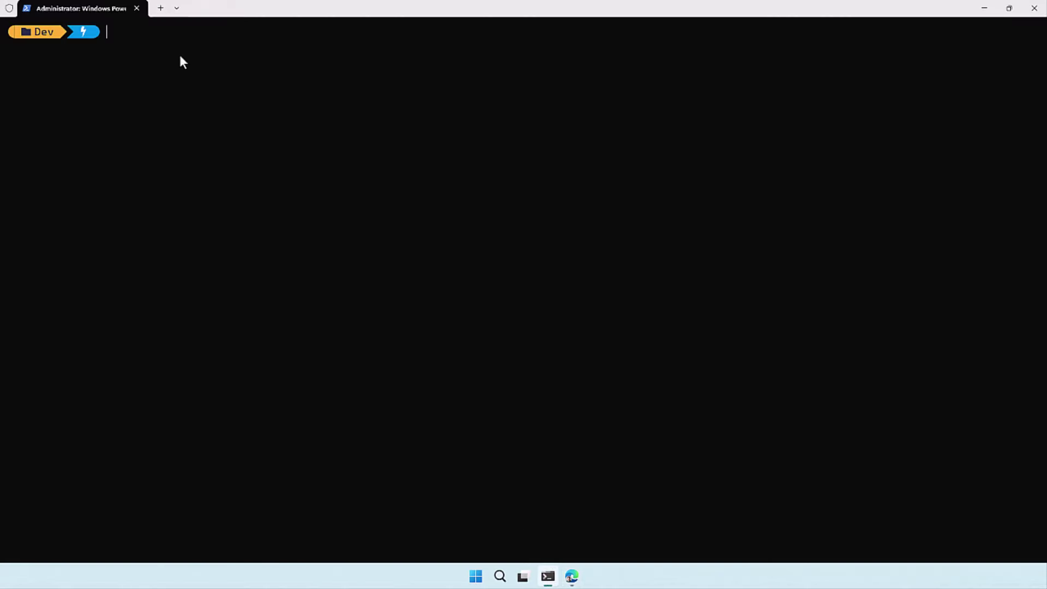
{"action": "type", "text": "pac env who"}
{"action": "key", "text": "Return"}
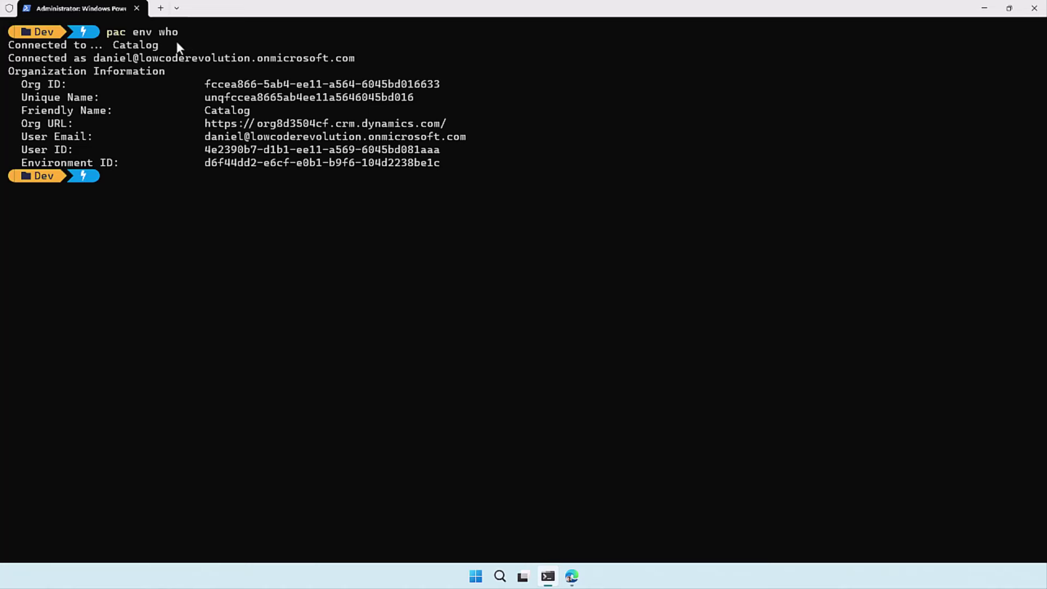
{"action": "left_click_drag", "start_coordinate": [114, 46], "coordinate": [170, 46]}
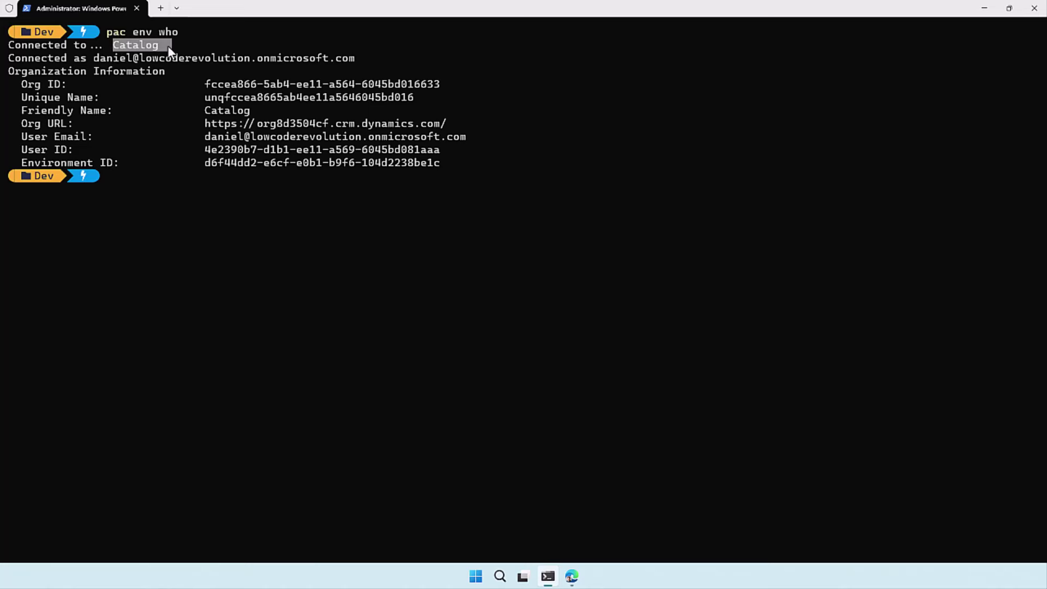
{"action": "left_click_drag", "start_coordinate": [90, 58], "coordinate": [361, 61]}
{"action": "right_click", "coordinate": [229, 206]}
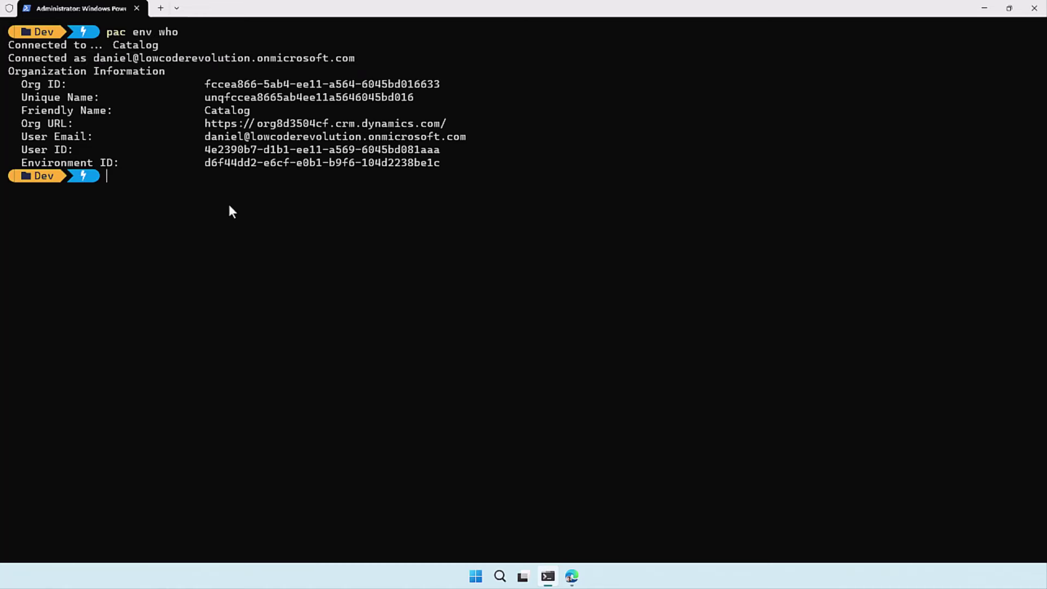
Run pac application list and scroll through the installable applications
{"action": "type", "text": "pac application"}
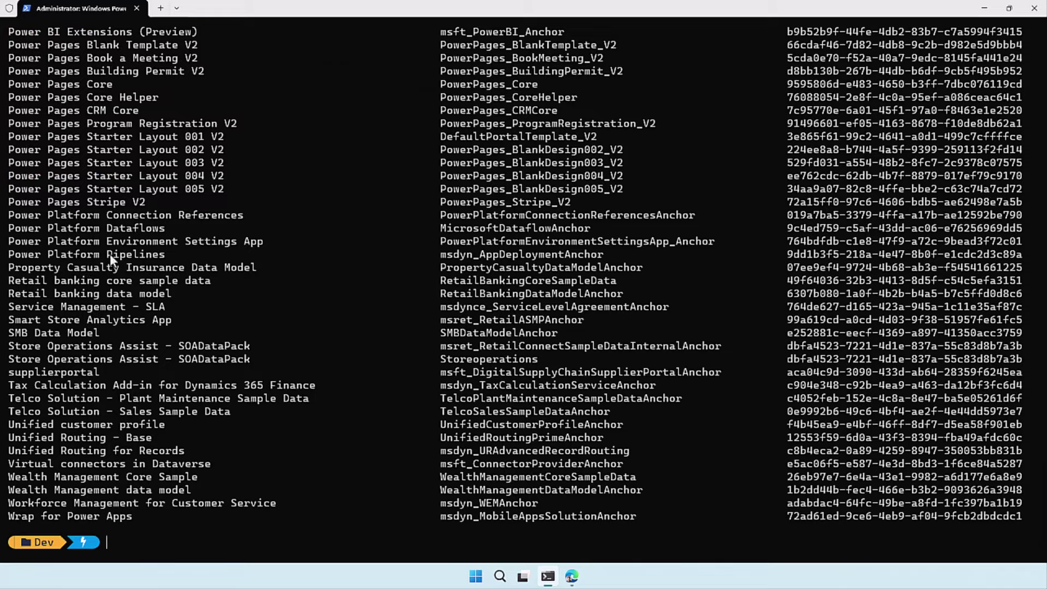
{"action": "scroll", "coordinate": [112, 260], "scroll_direction": "up", "scroll_amount": 20}
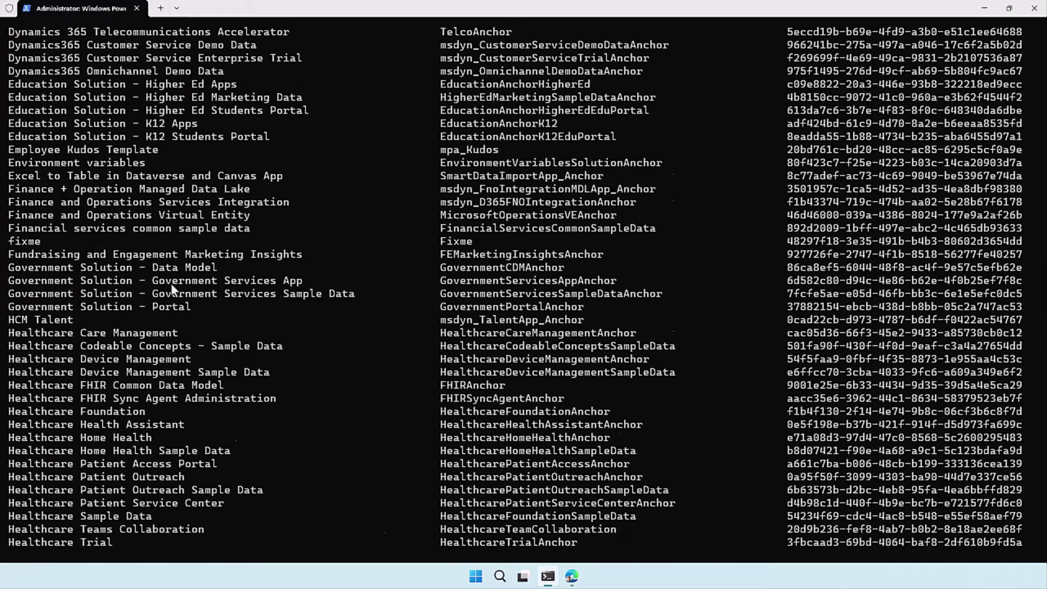
{"action": "scroll", "coordinate": [171, 284], "scroll_direction": "up", "scroll_amount": 20}
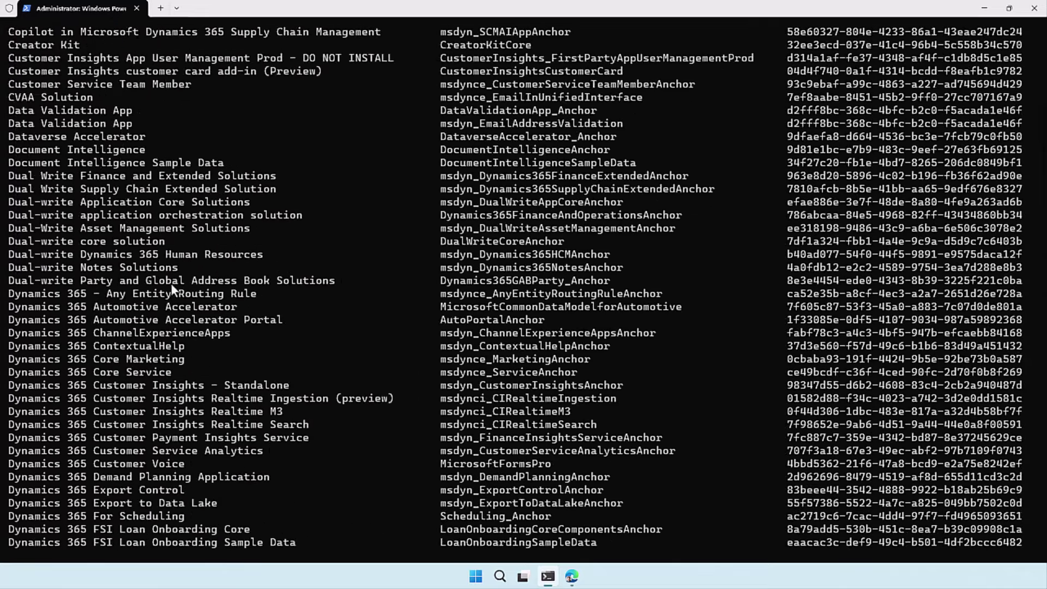
{"action": "scroll", "coordinate": [171, 283], "scroll_direction": "up", "scroll_amount": 8}
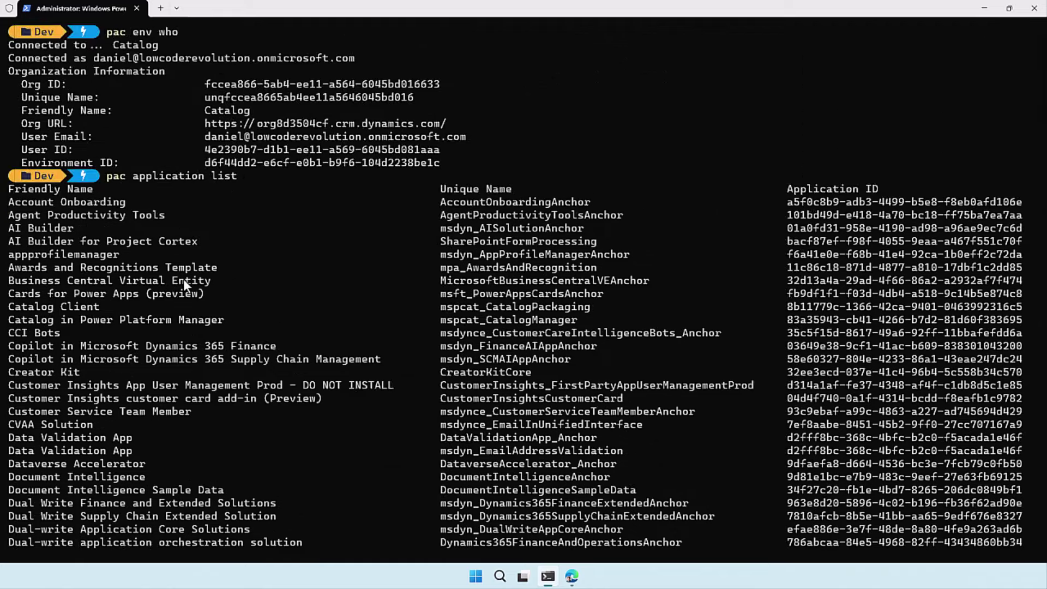
{"action": "scroll", "coordinate": [190, 275], "scroll_direction": "down", "scroll_amount": 20}
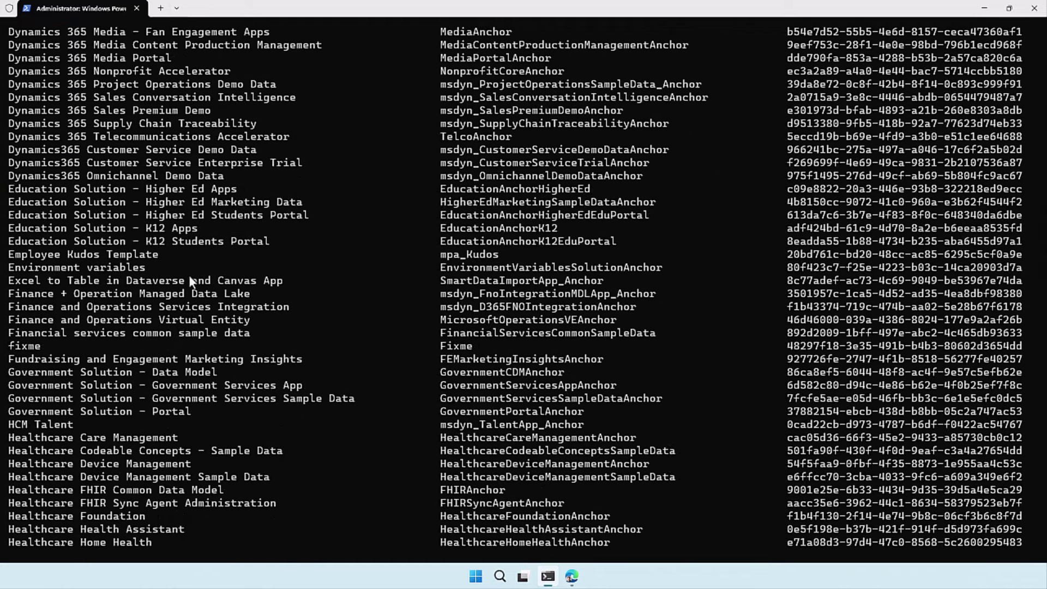
{"action": "scroll", "coordinate": [189, 275], "scroll_direction": "down", "scroll_amount": 14}
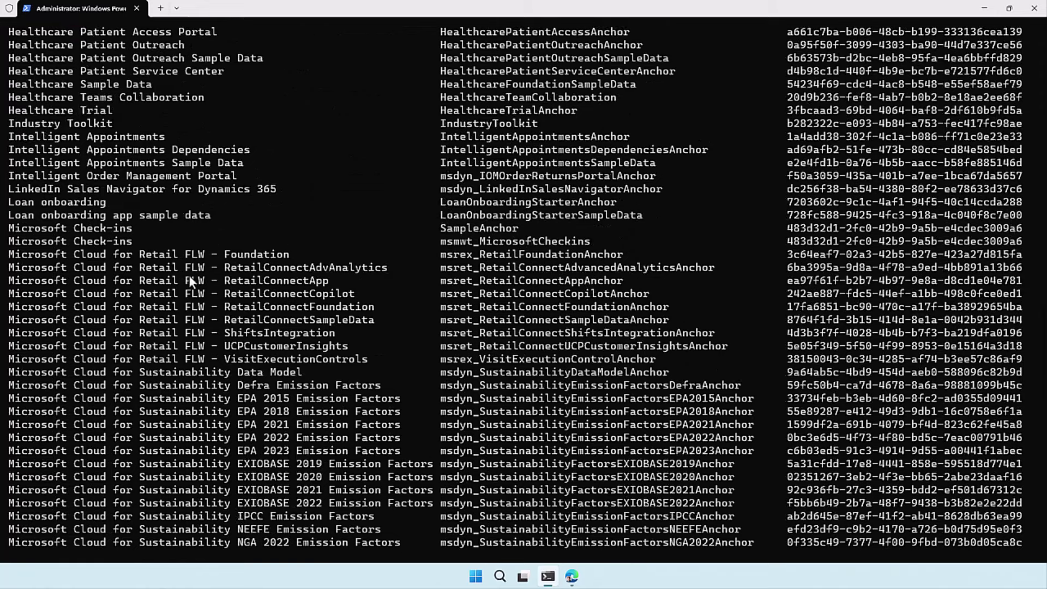
{"action": "scroll", "coordinate": [188, 275], "scroll_direction": "down", "scroll_amount": 13}
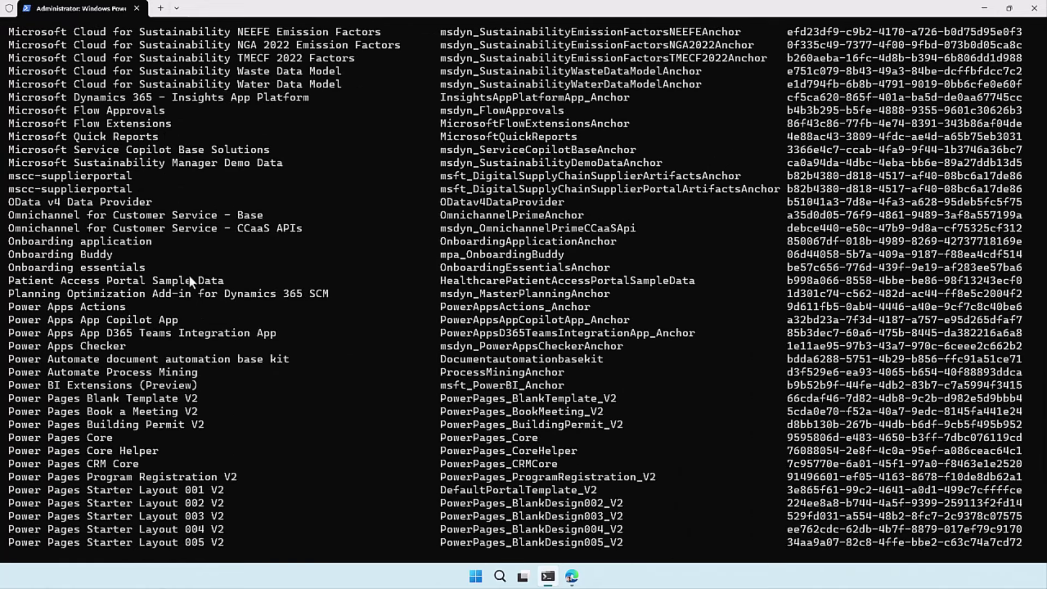
{"action": "scroll", "coordinate": [170, 360], "scroll_direction": "down", "scroll_amount": 7}
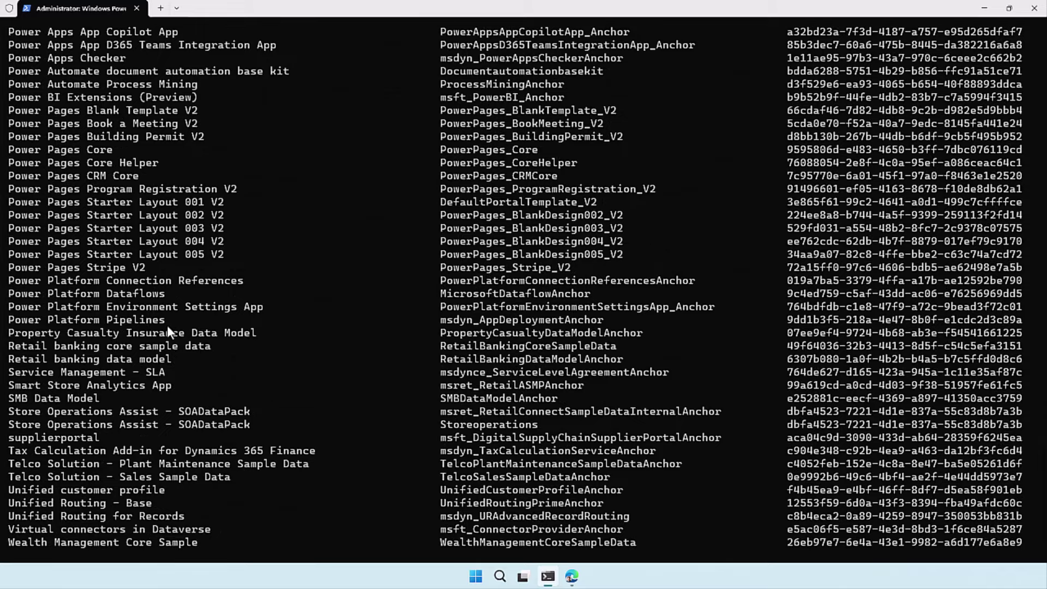
{"action": "scroll", "coordinate": [228, 297], "scroll_direction": "up", "scroll_amount": 20}
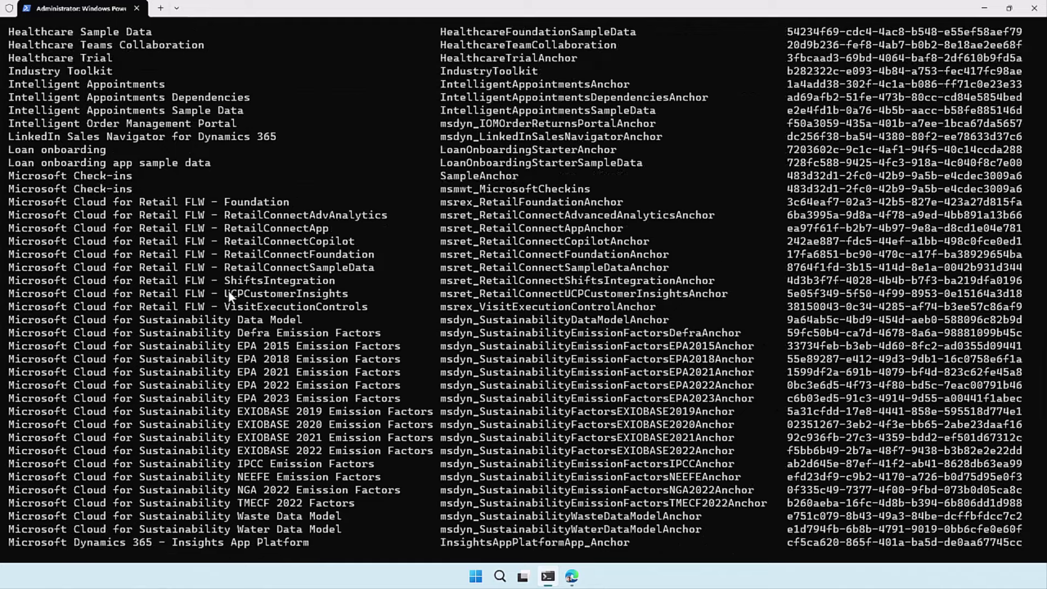
{"action": "scroll", "coordinate": [230, 297], "scroll_direction": "up", "scroll_amount": 11}
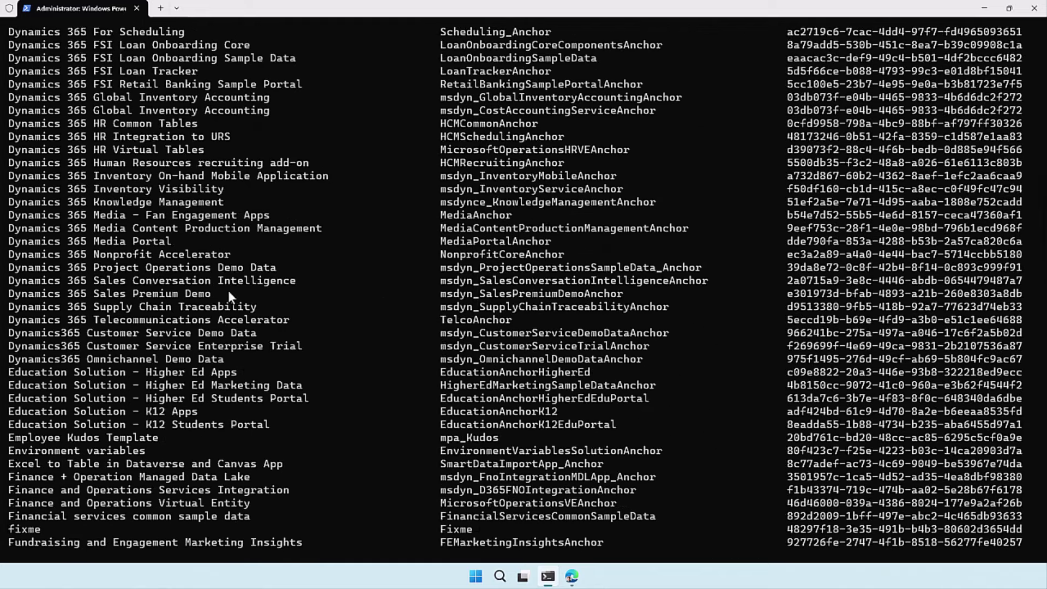
{"action": "scroll", "coordinate": [229, 297], "scroll_direction": "up", "scroll_amount": 10}
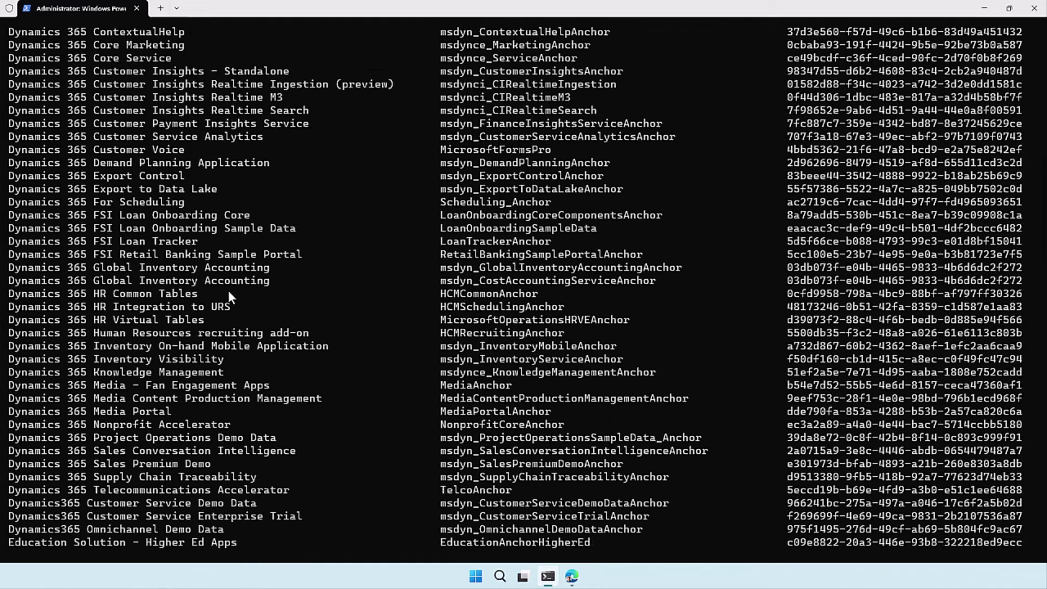
{"action": "scroll", "coordinate": [228, 292], "scroll_direction": "up", "scroll_amount": 5}
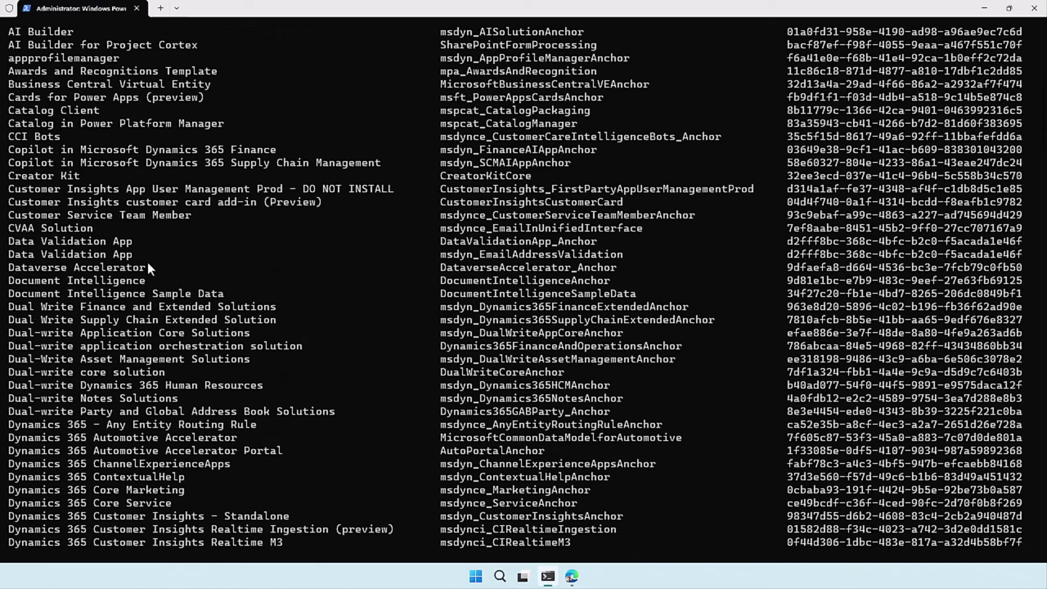
{"action": "scroll", "coordinate": [143, 256], "scroll_direction": "up", "scroll_amount": 1}
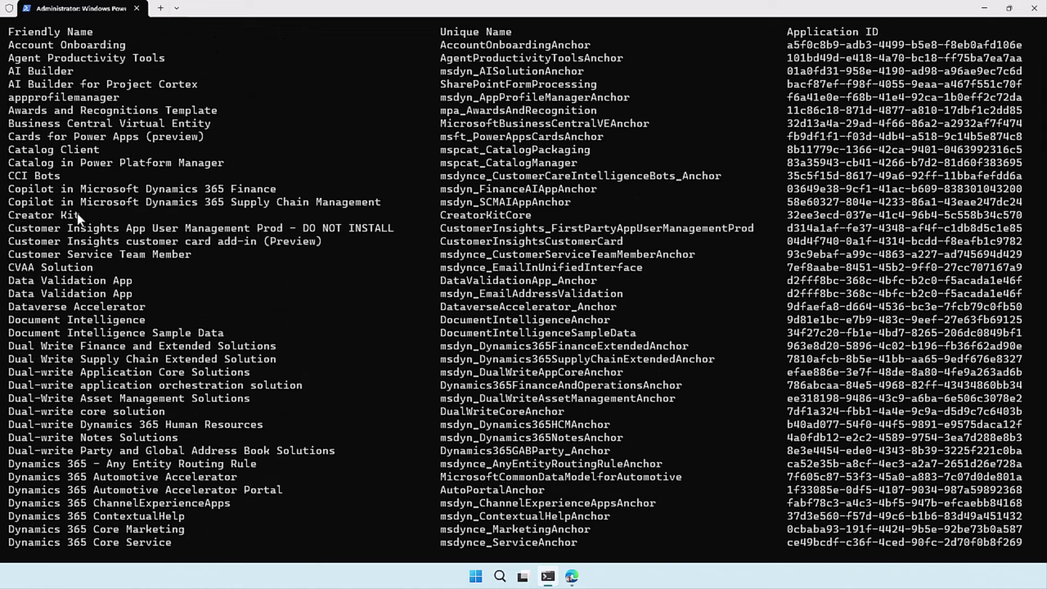
Copy the unique name mspcat_CatalogManager and scroll back down to the prompt
{"action": "left_click", "coordinate": [139, 191]}
{"action": "scroll", "coordinate": [165, 195], "scroll_direction": "up", "scroll_amount": 1}
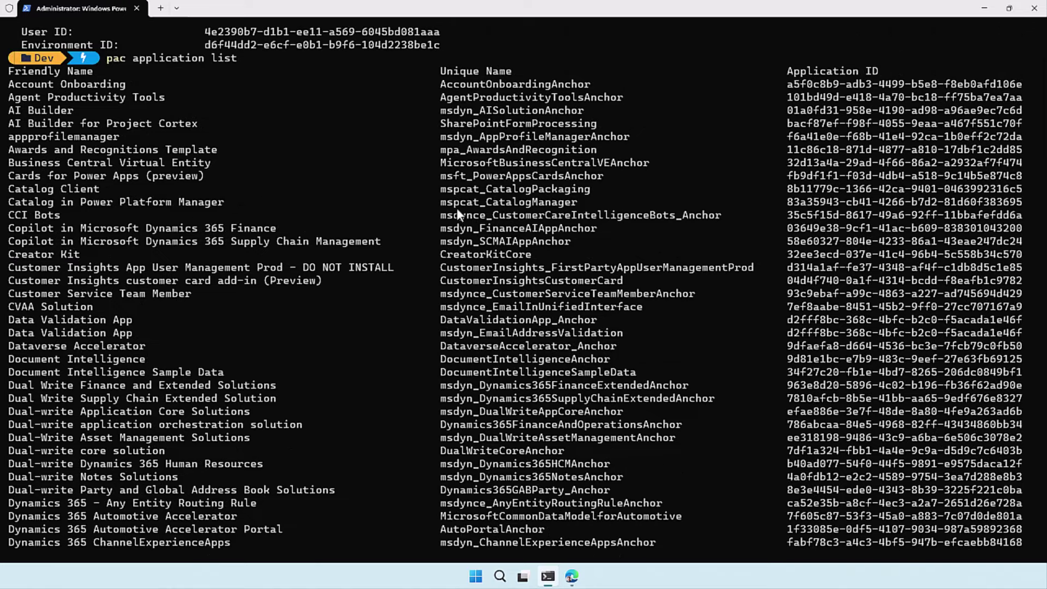
{"action": "double_click", "coordinate": [551, 204]}
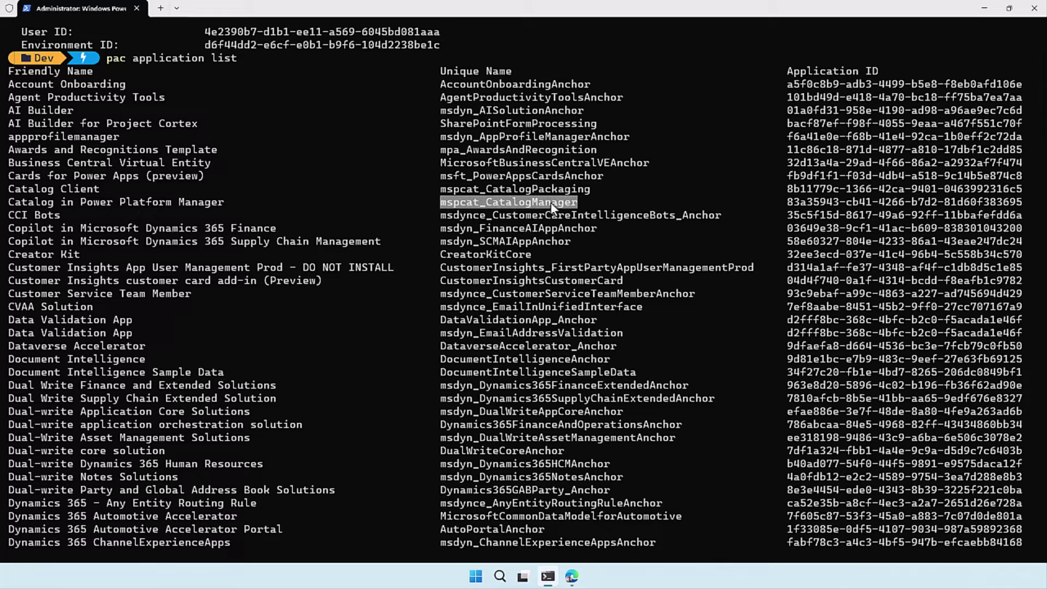
{"action": "right_click", "coordinate": [551, 204]}
{"action": "scroll", "coordinate": [440, 198], "scroll_direction": "down", "scroll_amount": 20}
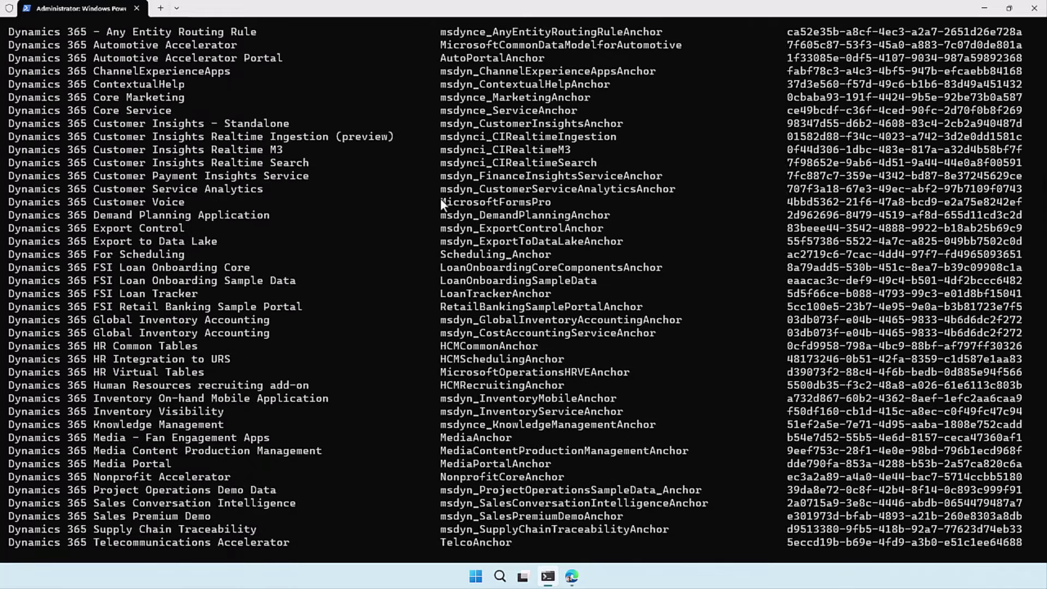
{"action": "scroll", "coordinate": [442, 235], "scroll_direction": "down", "scroll_amount": 20}
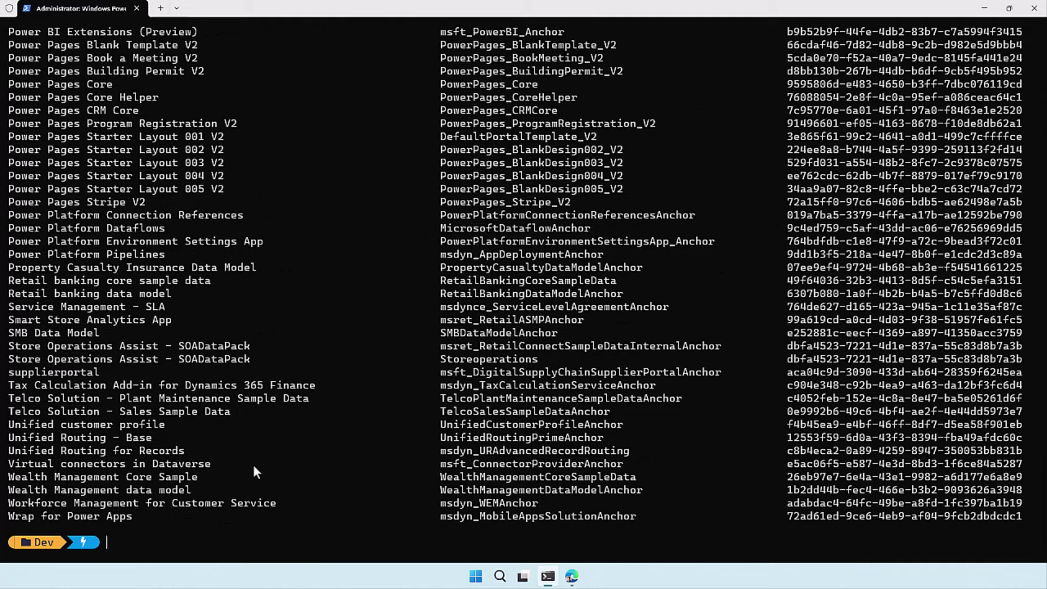
Run pac application install help to list its --environment, --application-name and --application-list options
{"action": "type", "text": "pac application install help"}
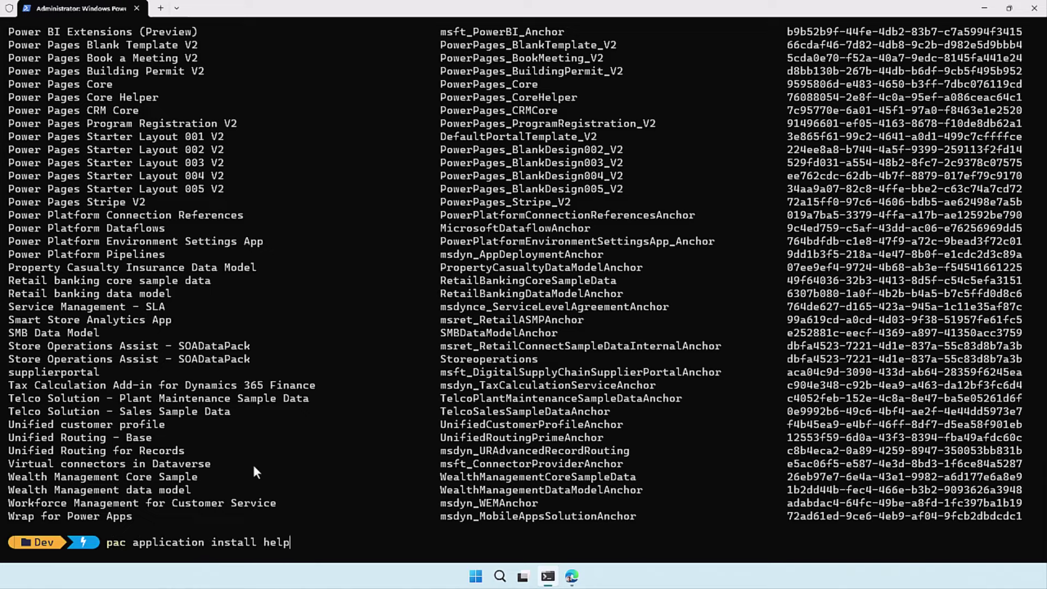
{"action": "key", "text": "Return"}
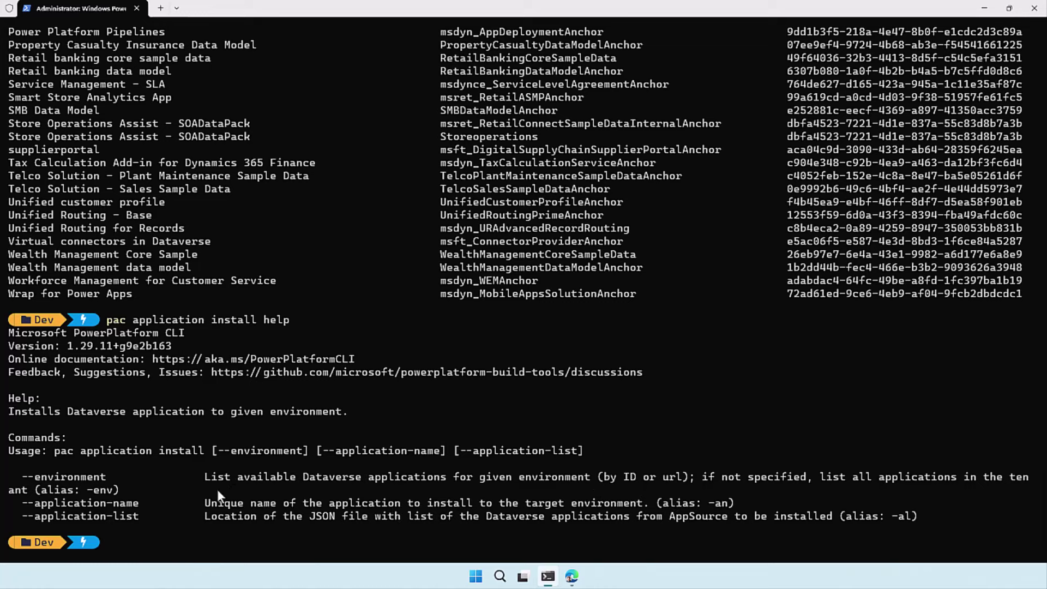
Run pac application install --application-name "mspcat_CatalogManager" and return to Power Apps after it succeeds
{"action": "key", "text": "Up"}
{"action": "key", "text": "BackSpace"}
{"action": "key", "text": "BackSpace"}
{"action": "key", "text": "BackSpace"}
{"action": "key", "text": "BackSpace"}
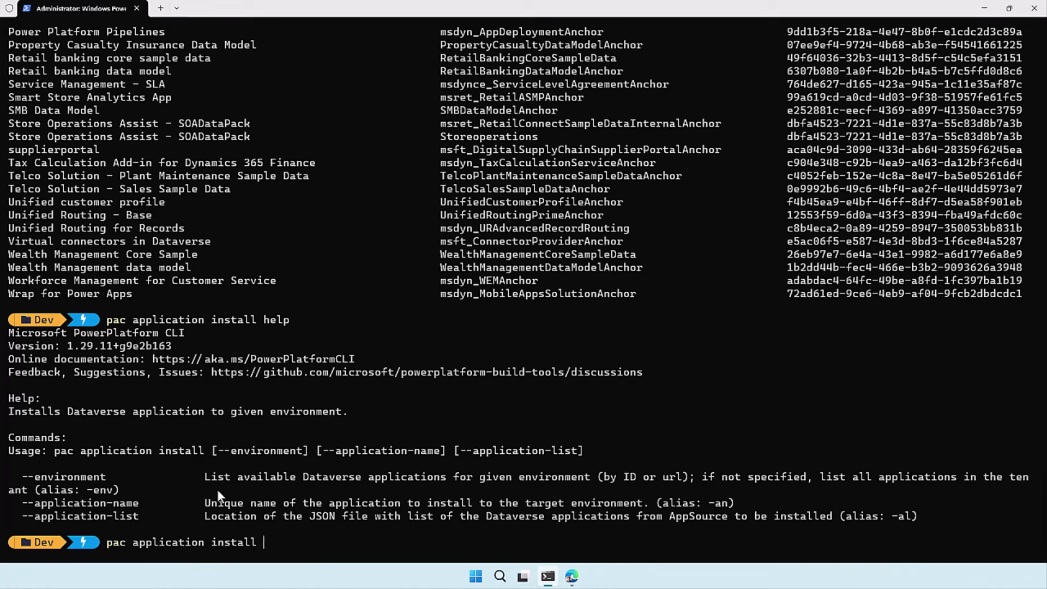
{"action": "type", "text": "--application-name \"\""}
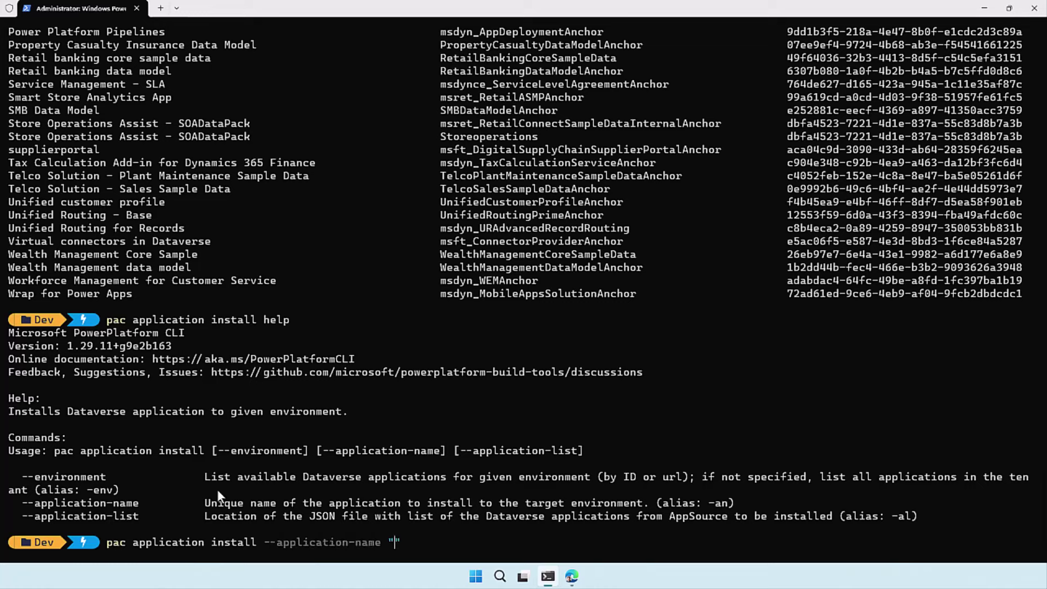
{"action": "type", "text": "mspcat_CatalogManager"}
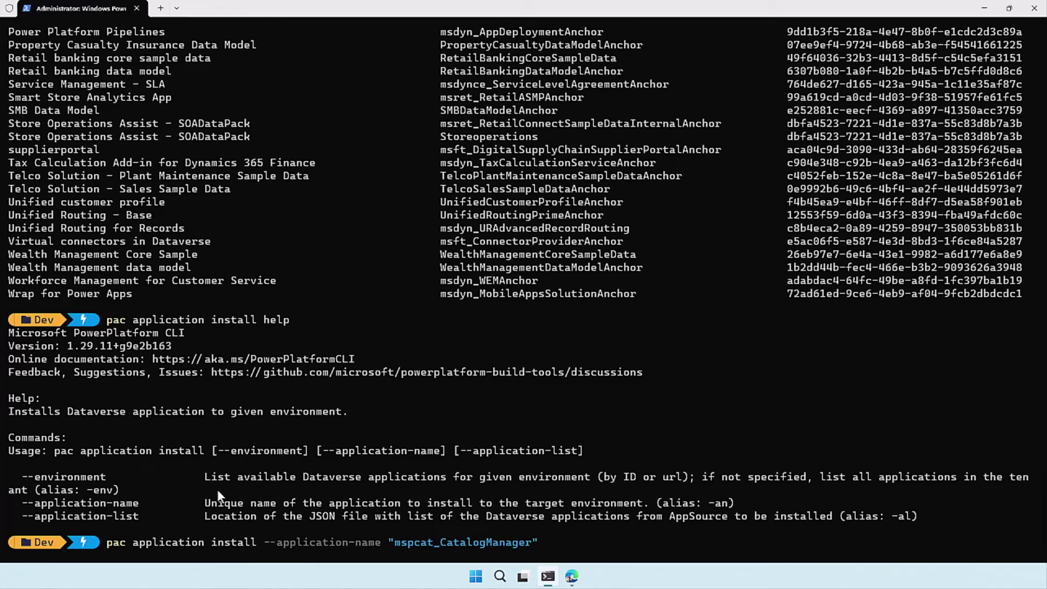
{"action": "key", "text": "Return"}
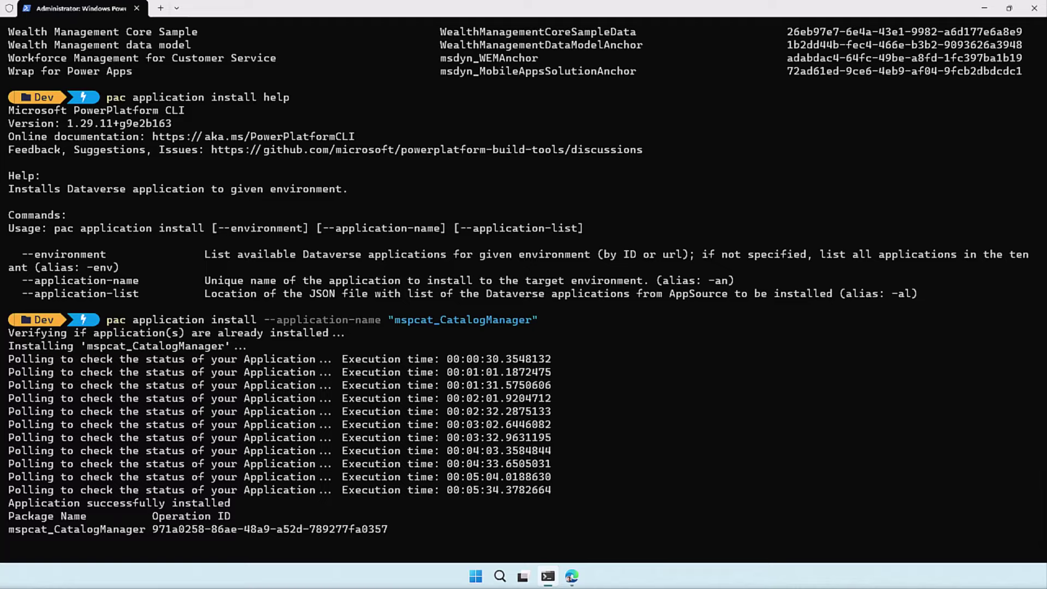
{"action": "key", "text": "alt+Tab"}
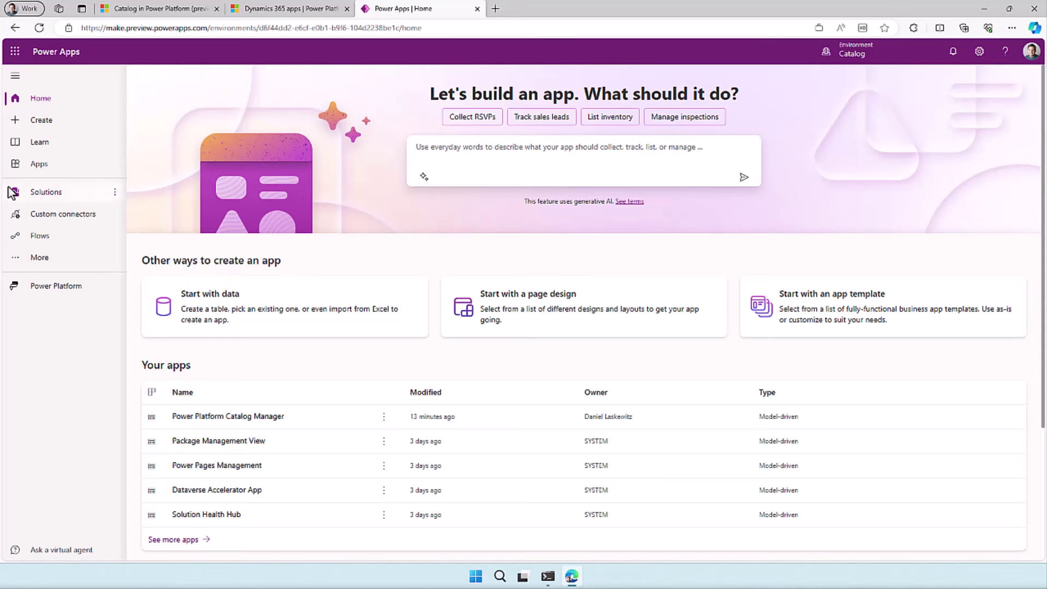
Open the managed Power Platform Catalog Manager solution and scroll through its 167 objects
{"action": "left_click", "coordinate": [58, 201]}
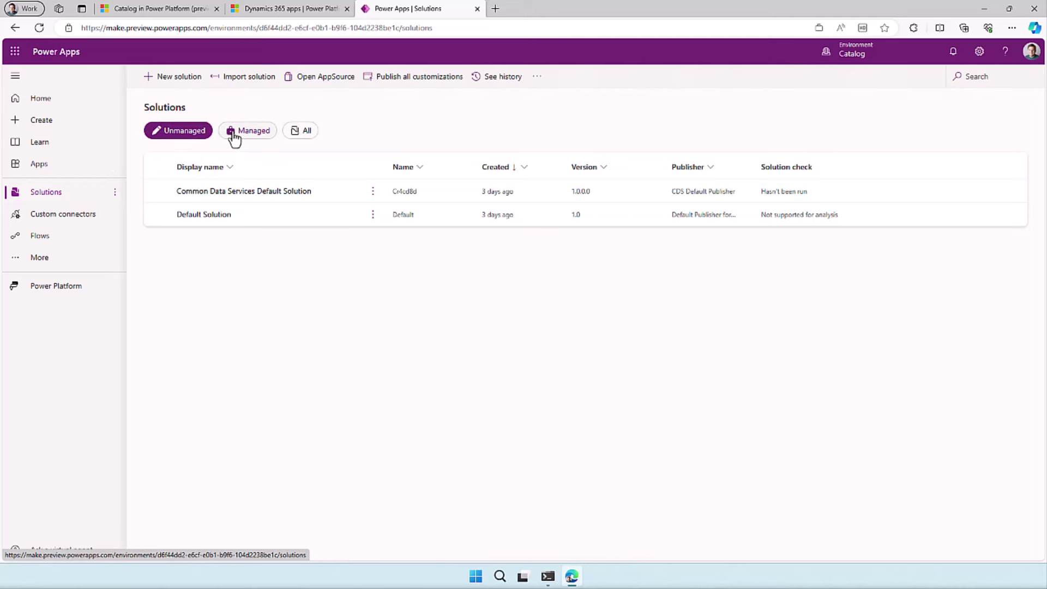
{"action": "left_click", "coordinate": [267, 137]}
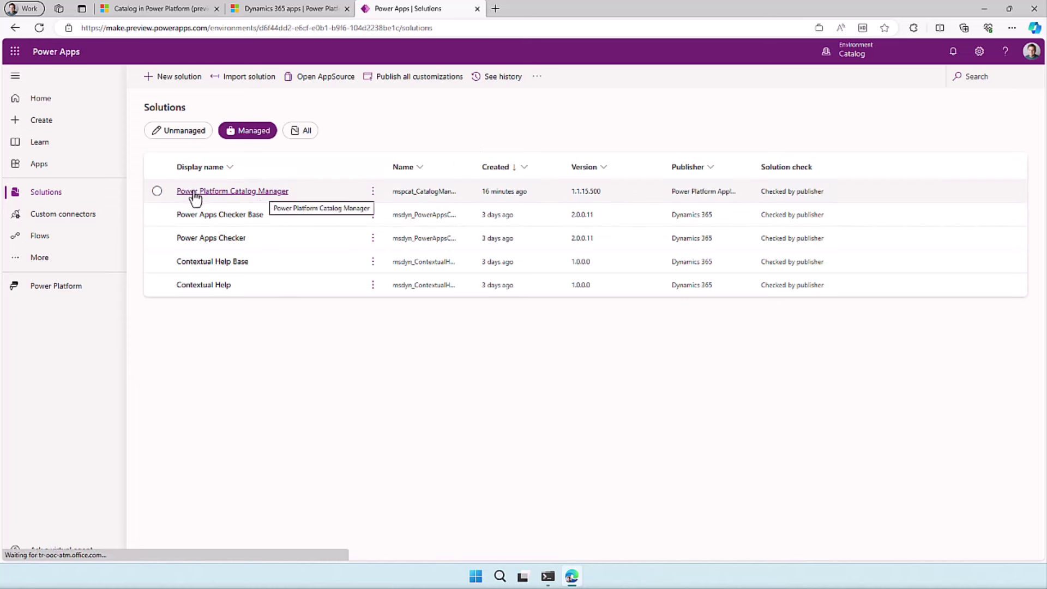
{"action": "left_click", "coordinate": [265, 198]}
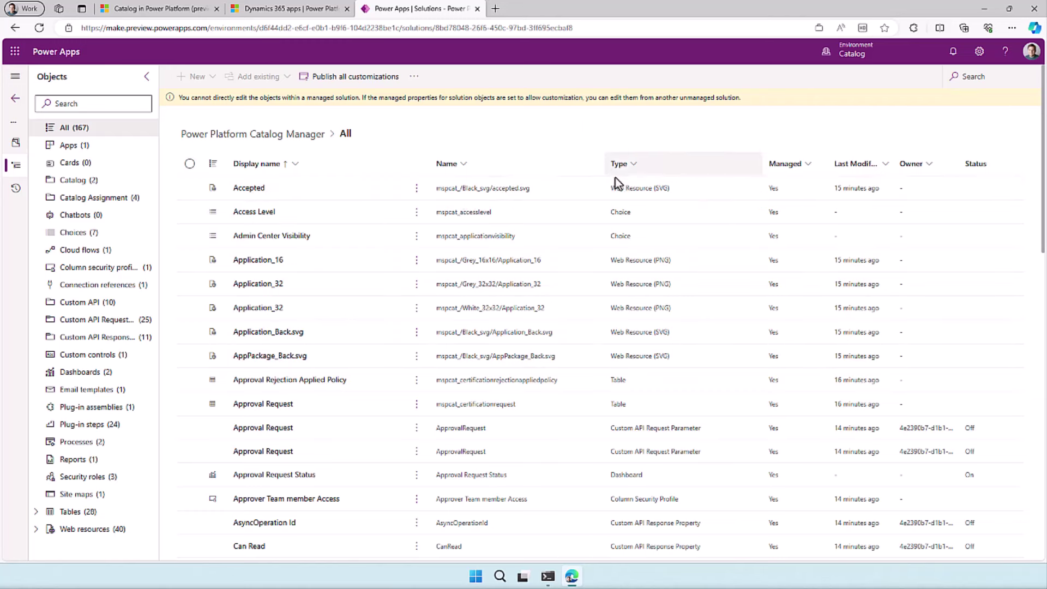
{"action": "scroll", "coordinate": [562, 298], "scroll_direction": "down", "scroll_amount": 3}
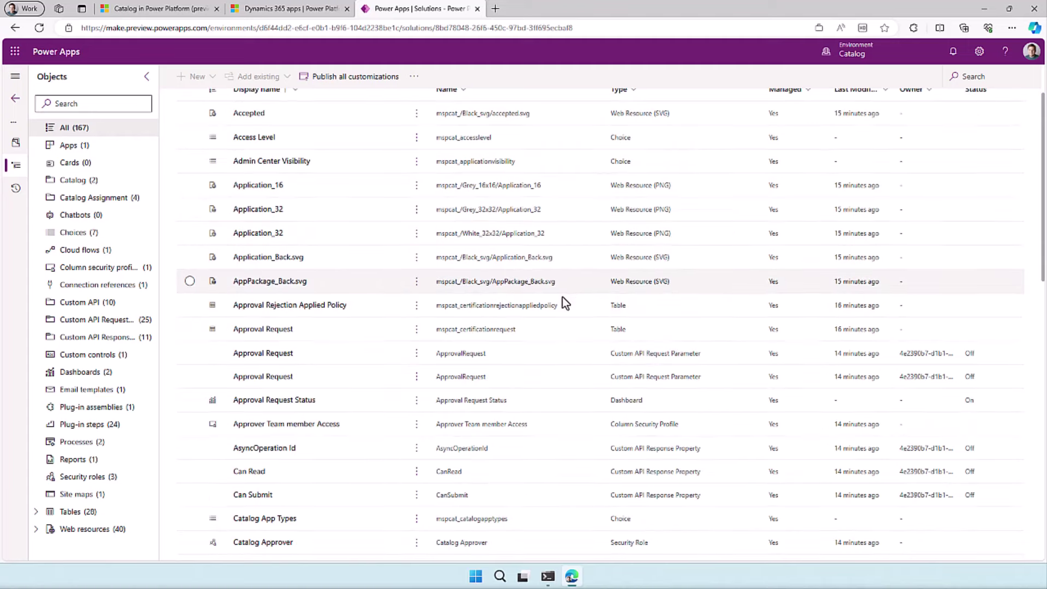
{"action": "scroll", "coordinate": [561, 297], "scroll_direction": "down", "scroll_amount": 5}
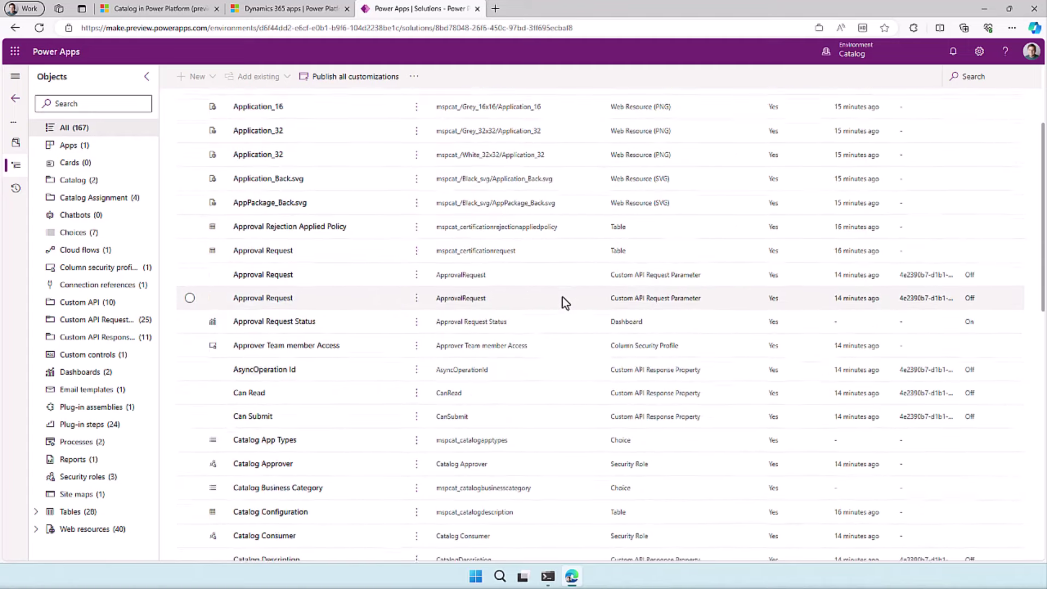
{"action": "scroll", "coordinate": [561, 297], "scroll_direction": "down", "scroll_amount": 8}
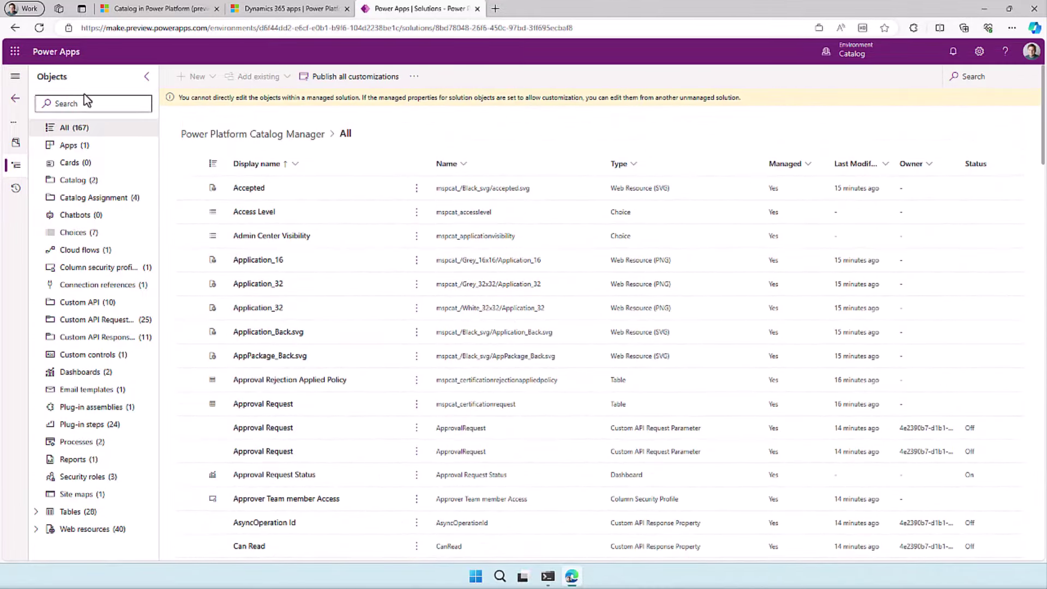
Go Home, launch Power Platform Catalog Manager, and scroll its Approval Request Status dashboard
{"action": "left_click", "coordinate": [15, 102]}
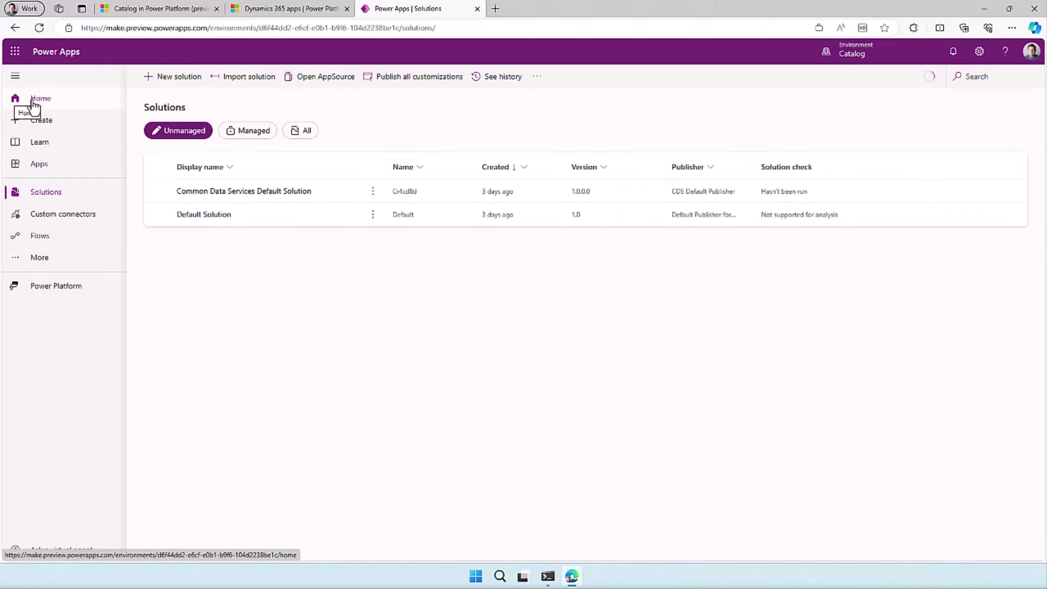
{"action": "left_click", "coordinate": [36, 101]}
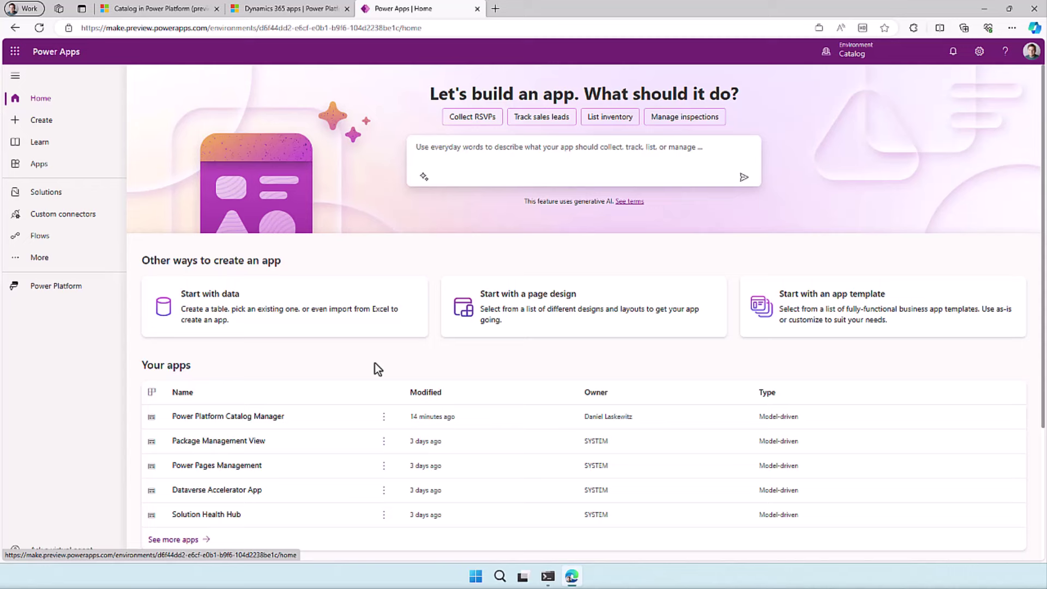
{"action": "mouse_move", "coordinate": [365, 419]}
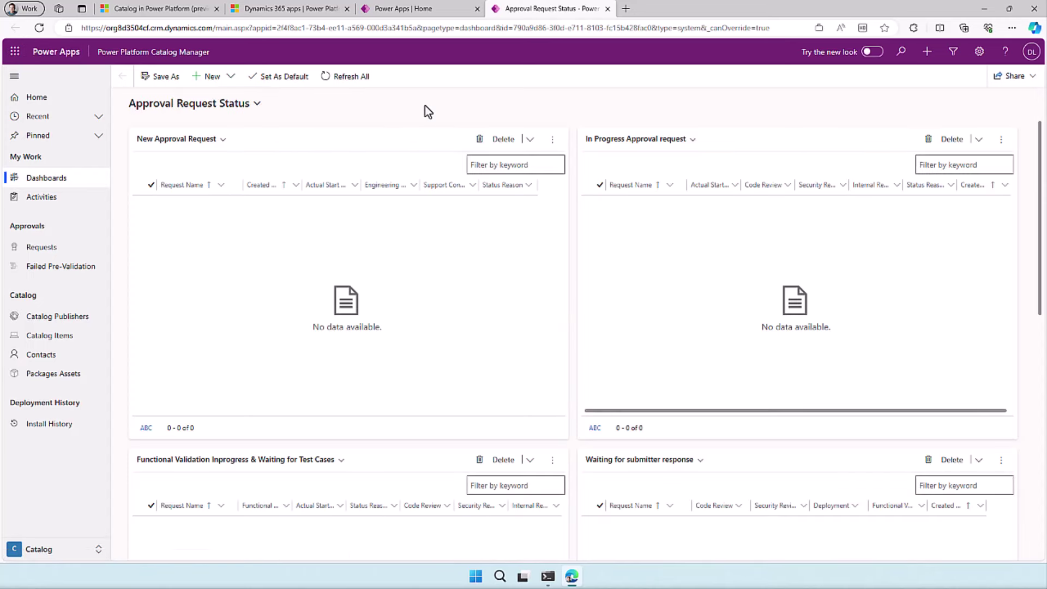
{"action": "scroll", "coordinate": [785, 294], "scroll_direction": "down", "scroll_amount": 10}
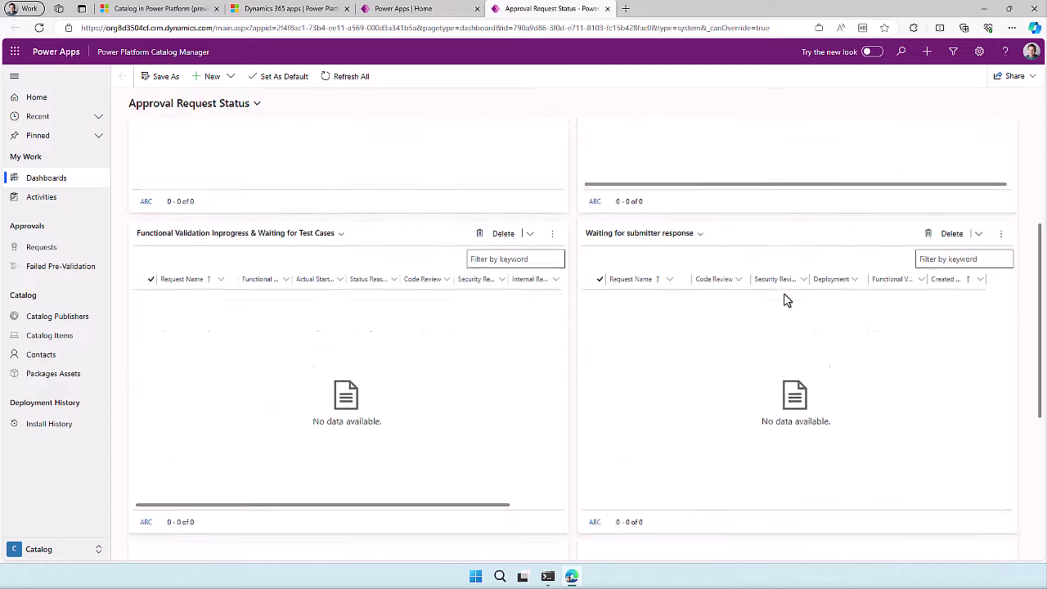
{"action": "scroll", "coordinate": [784, 294], "scroll_direction": "up", "scroll_amount": 10}
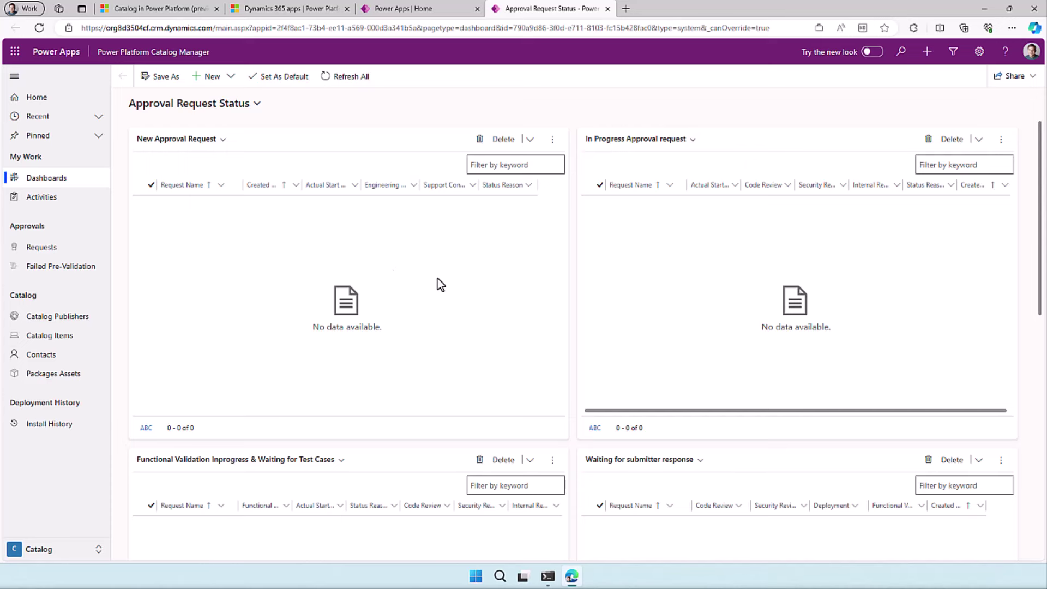
Check My Activities, Requests, Failed Pre-Validation, Publishers, Catalog Items, Contacts, Packages Assets and Install History
{"action": "left_click", "coordinate": [61, 200]}
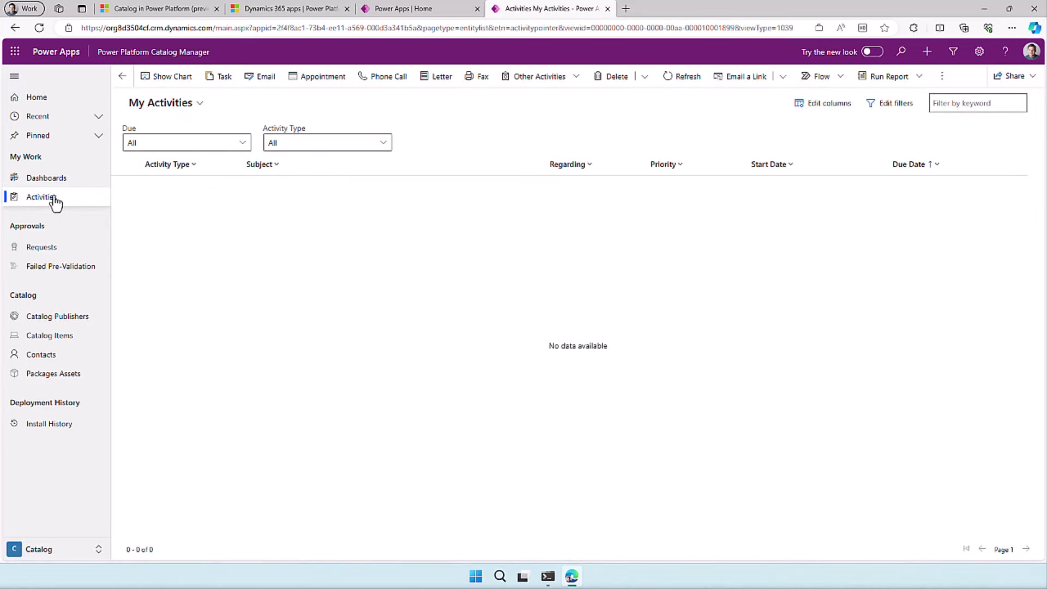
{"action": "left_click", "coordinate": [43, 252]}
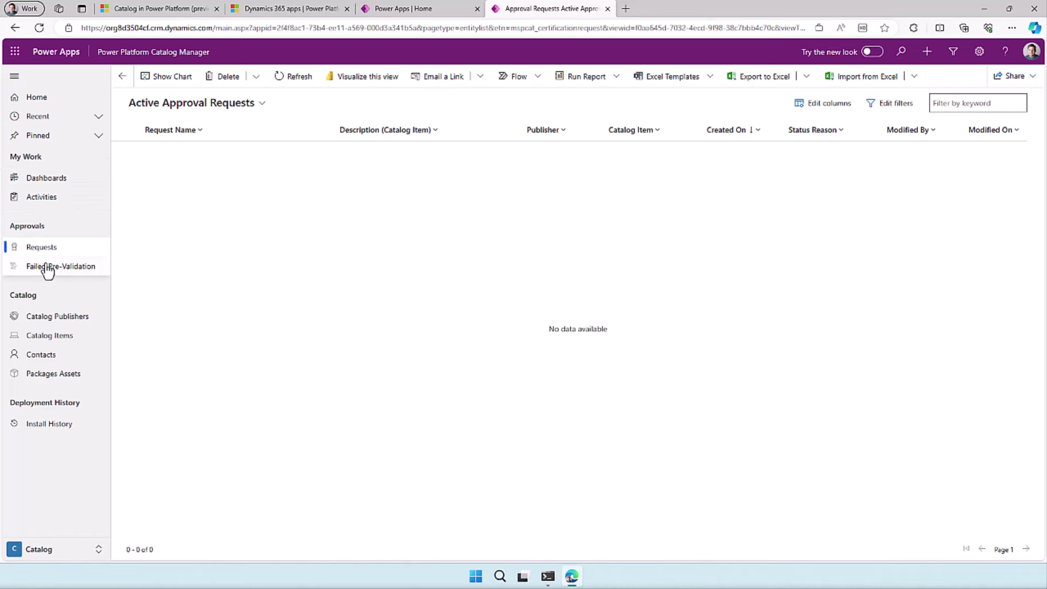
{"action": "left_click", "coordinate": [49, 269]}
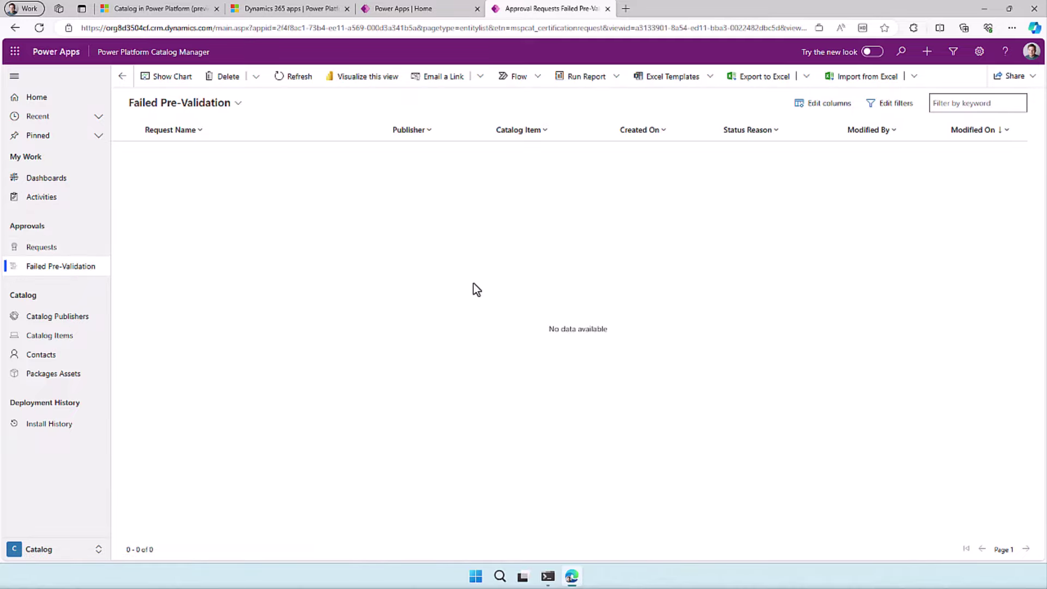
{"action": "left_click", "coordinate": [47, 325]}
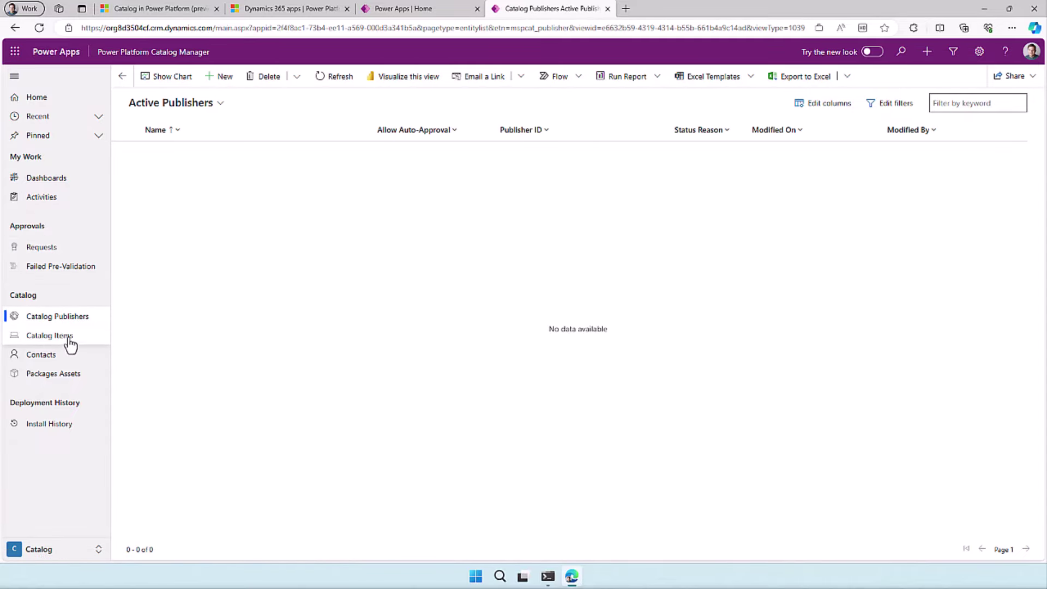
{"action": "left_click", "coordinate": [97, 340]}
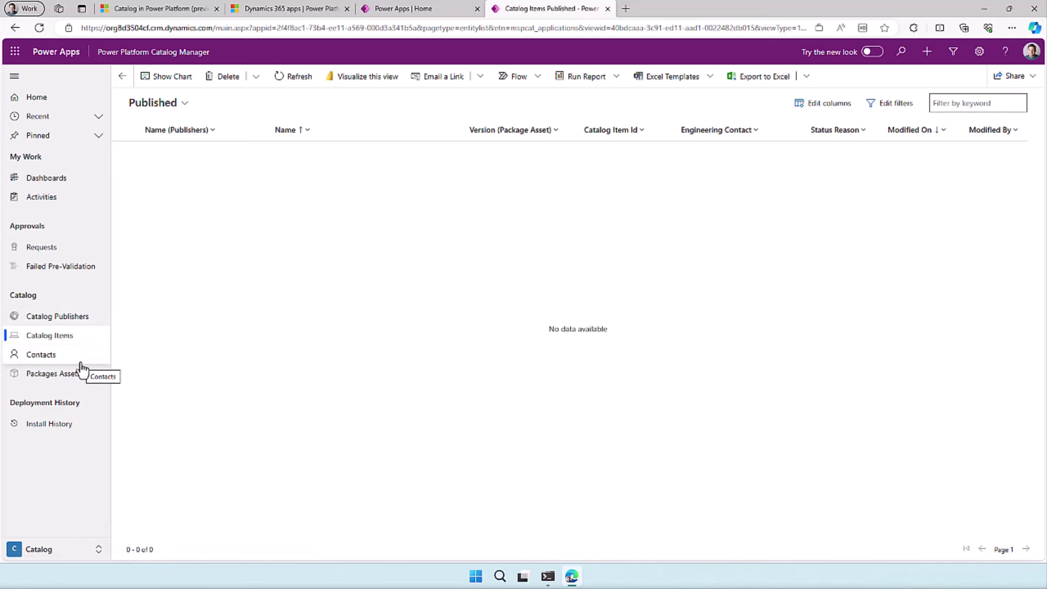
{"action": "left_click", "coordinate": [81, 363]}
{"action": "left_click", "coordinate": [80, 381]}
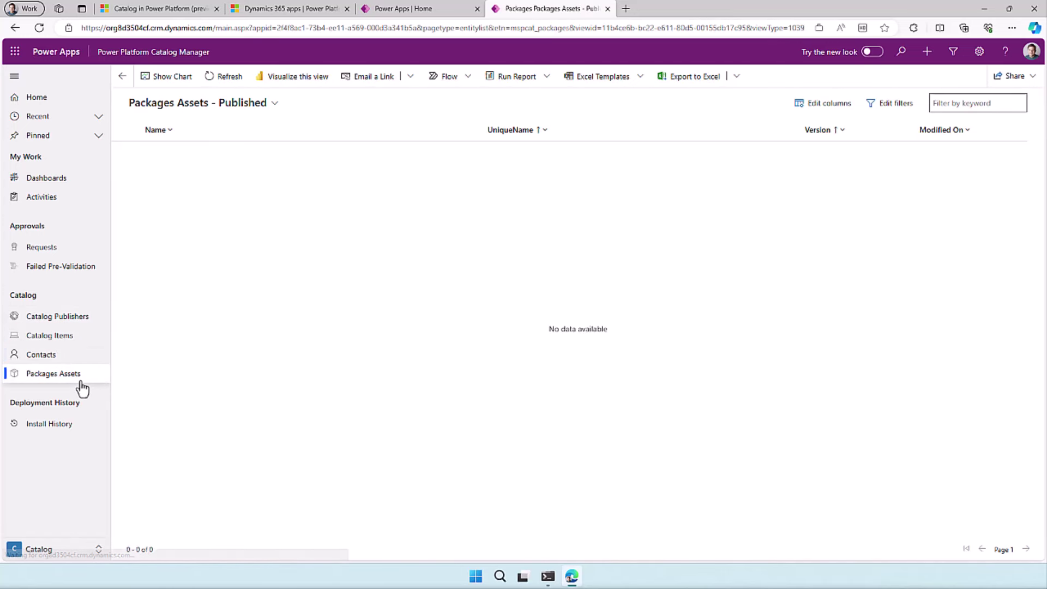
{"action": "left_click", "coordinate": [65, 425]}
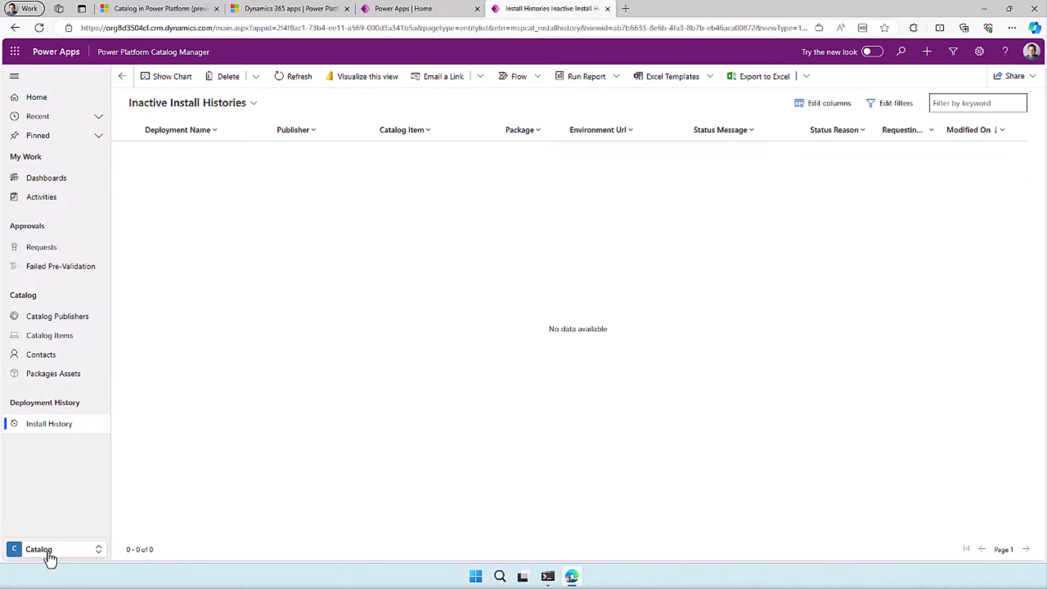
{"action": "left_click", "coordinate": [48, 550]}
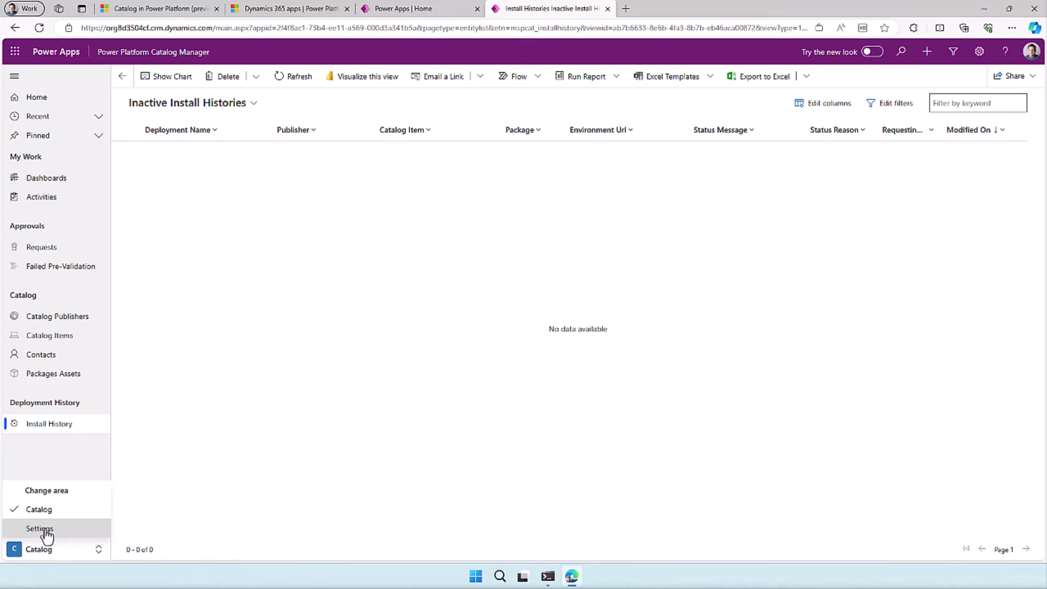
In the Settings area, review the empty Rule sets, Static Analysis Policies and PowerApps Checker Configurations lists
{"action": "left_click", "coordinate": [43, 530]}
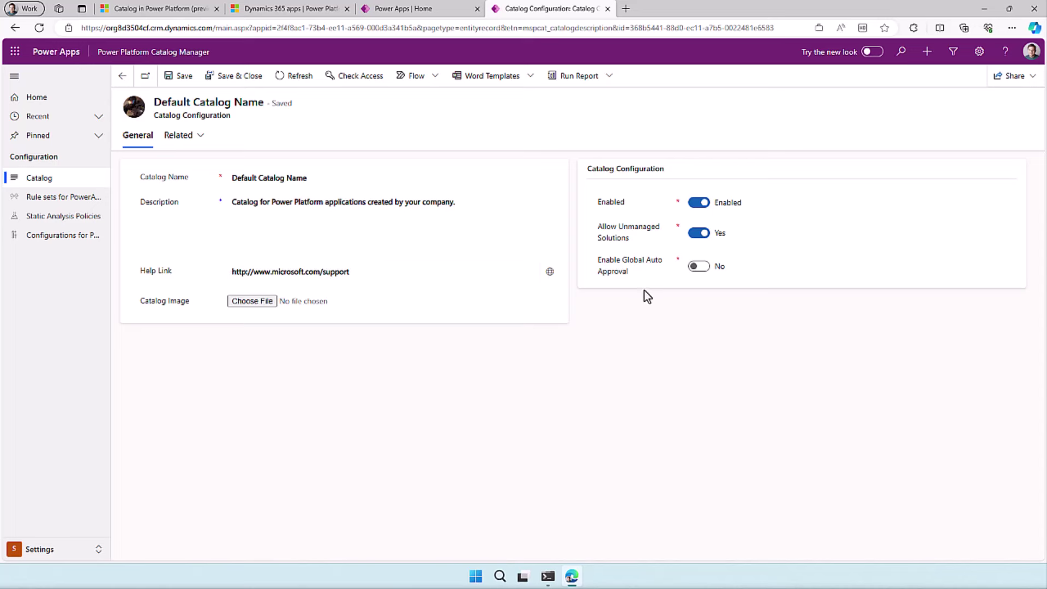
{"action": "left_click", "coordinate": [34, 202]}
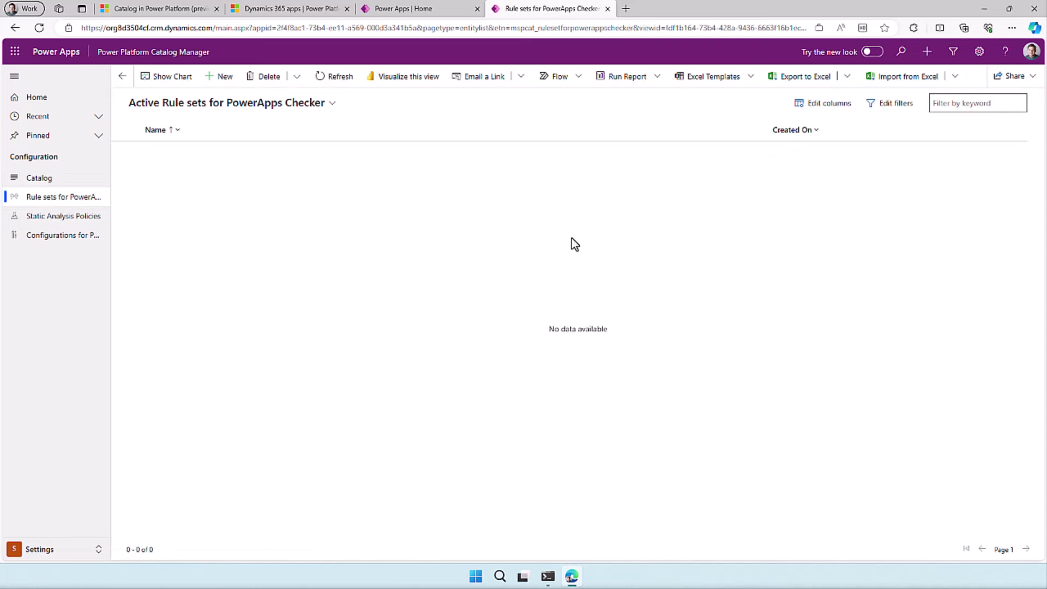
{"action": "left_click", "coordinate": [54, 219]}
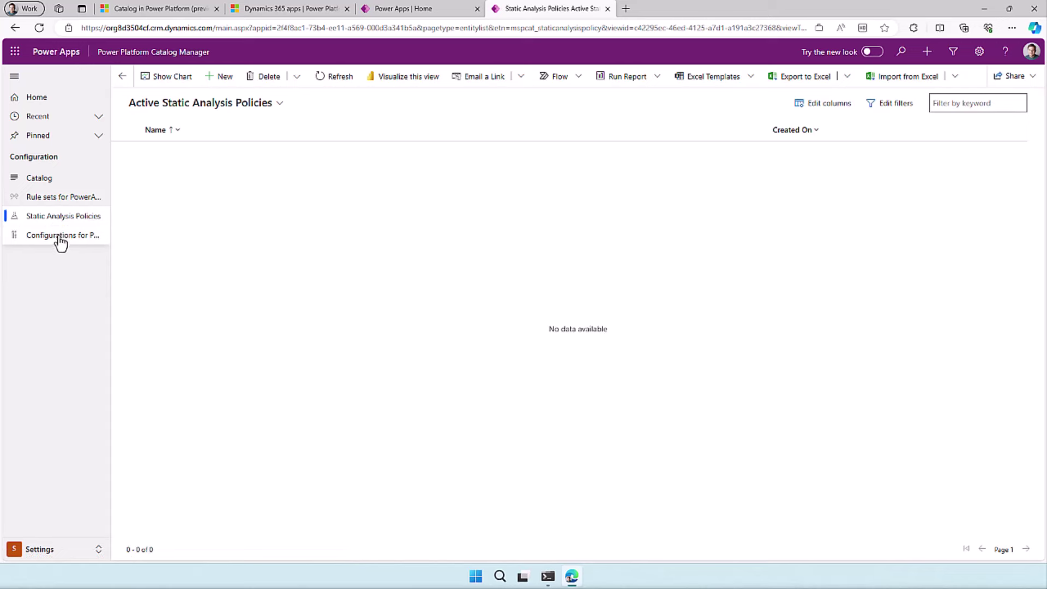
{"action": "left_click", "coordinate": [60, 241]}
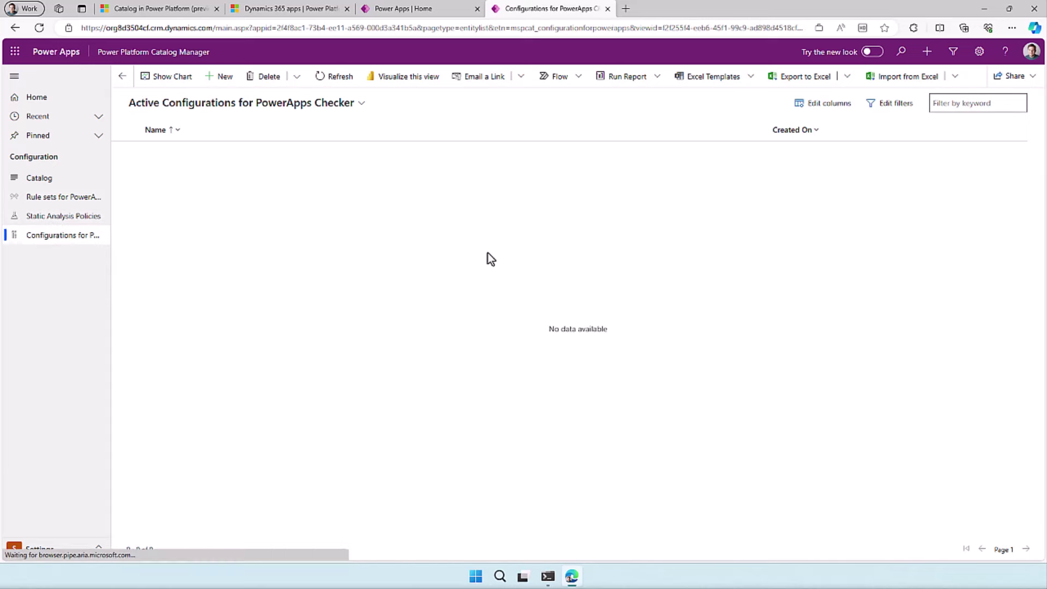